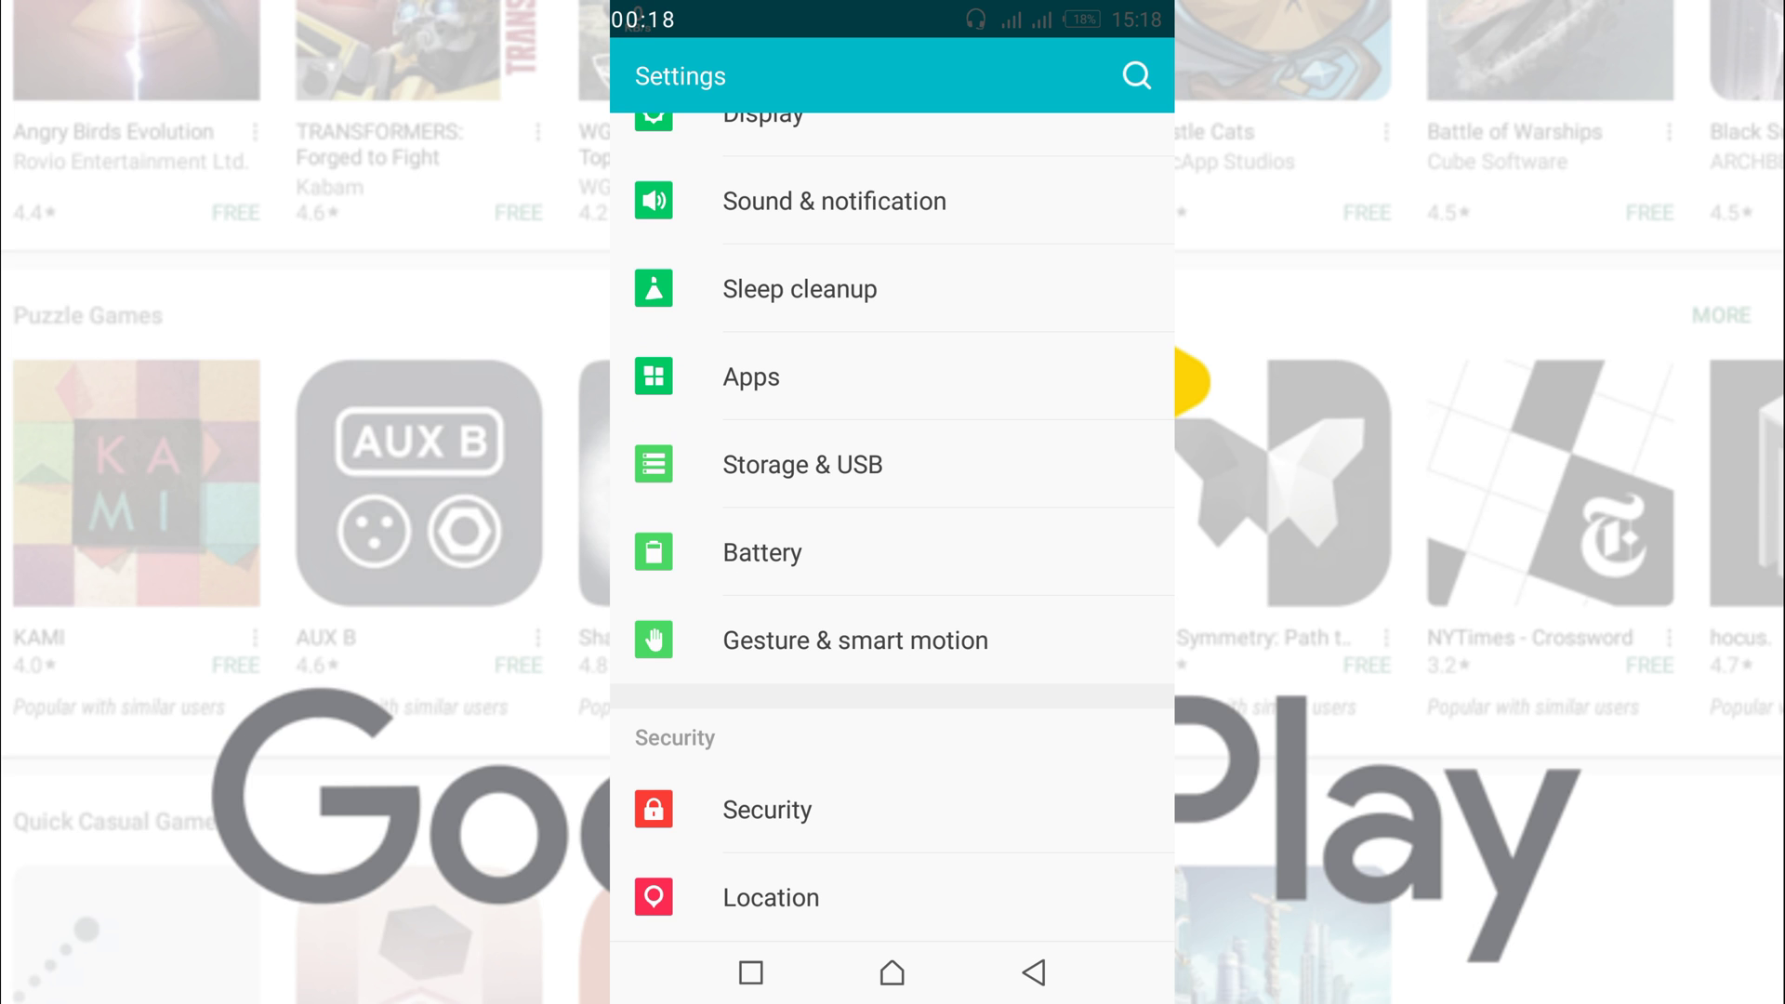
- Show the full apps list with system apps included
left_click(837, 376)
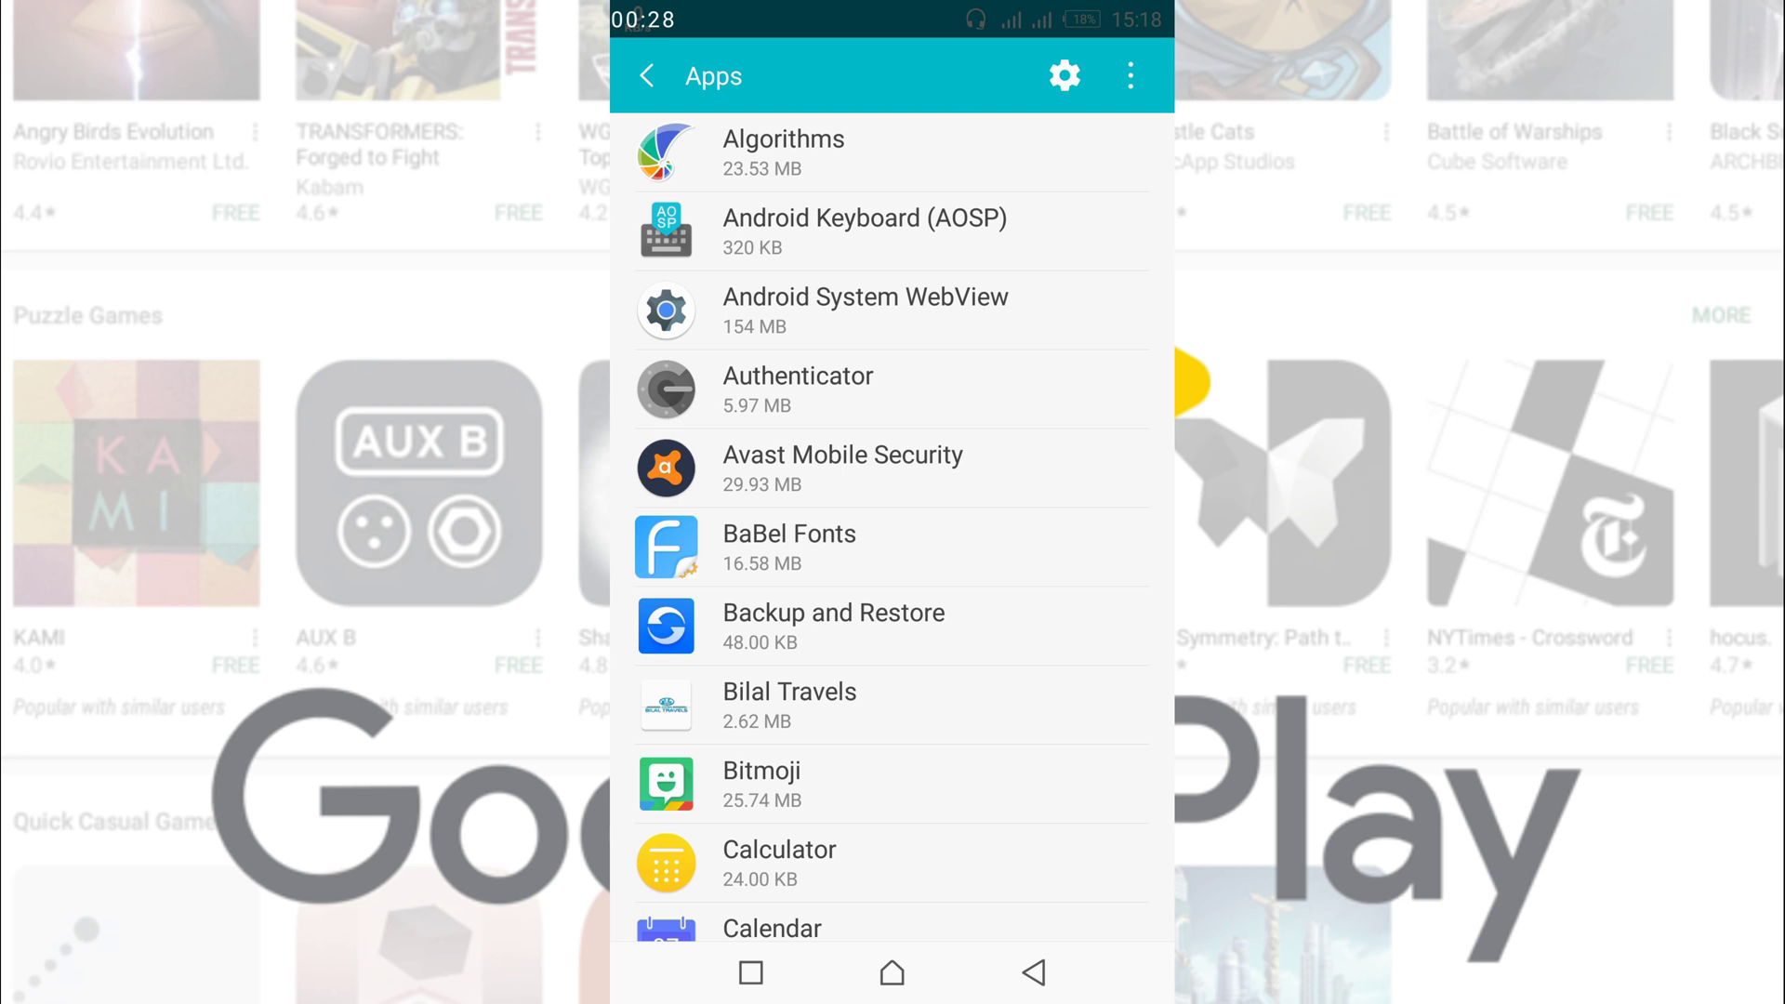
left_click(1131, 75)
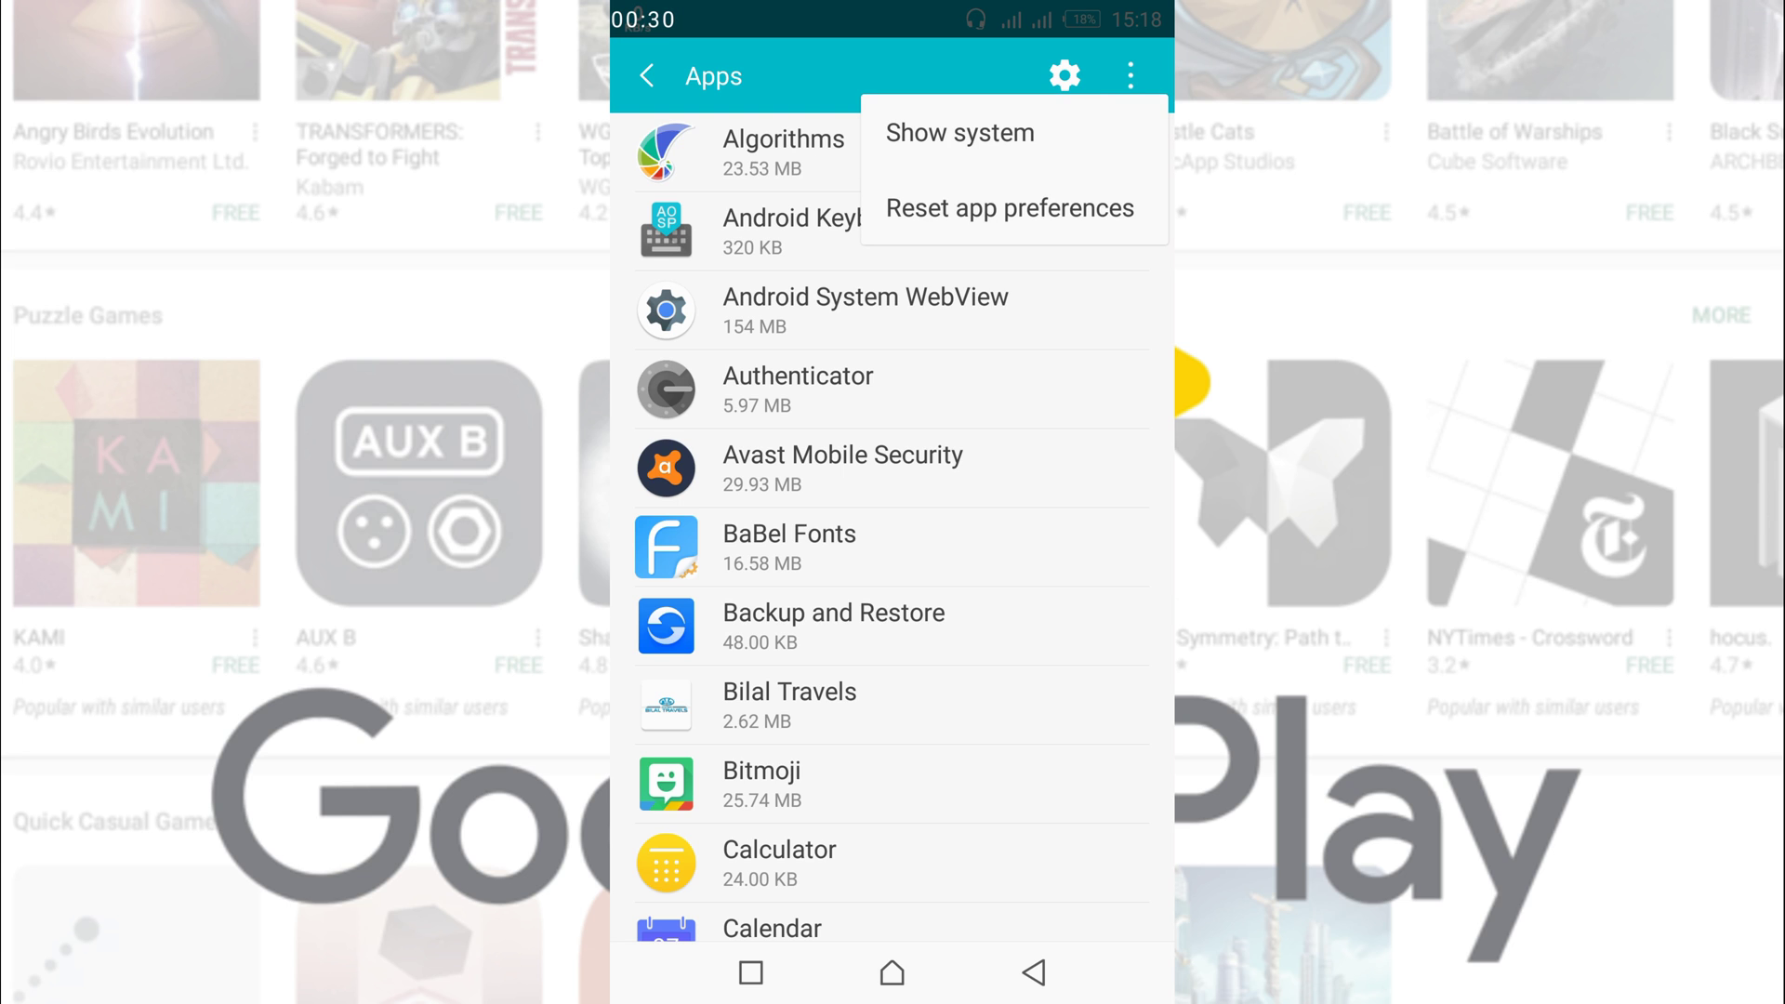
left_click(960, 132)
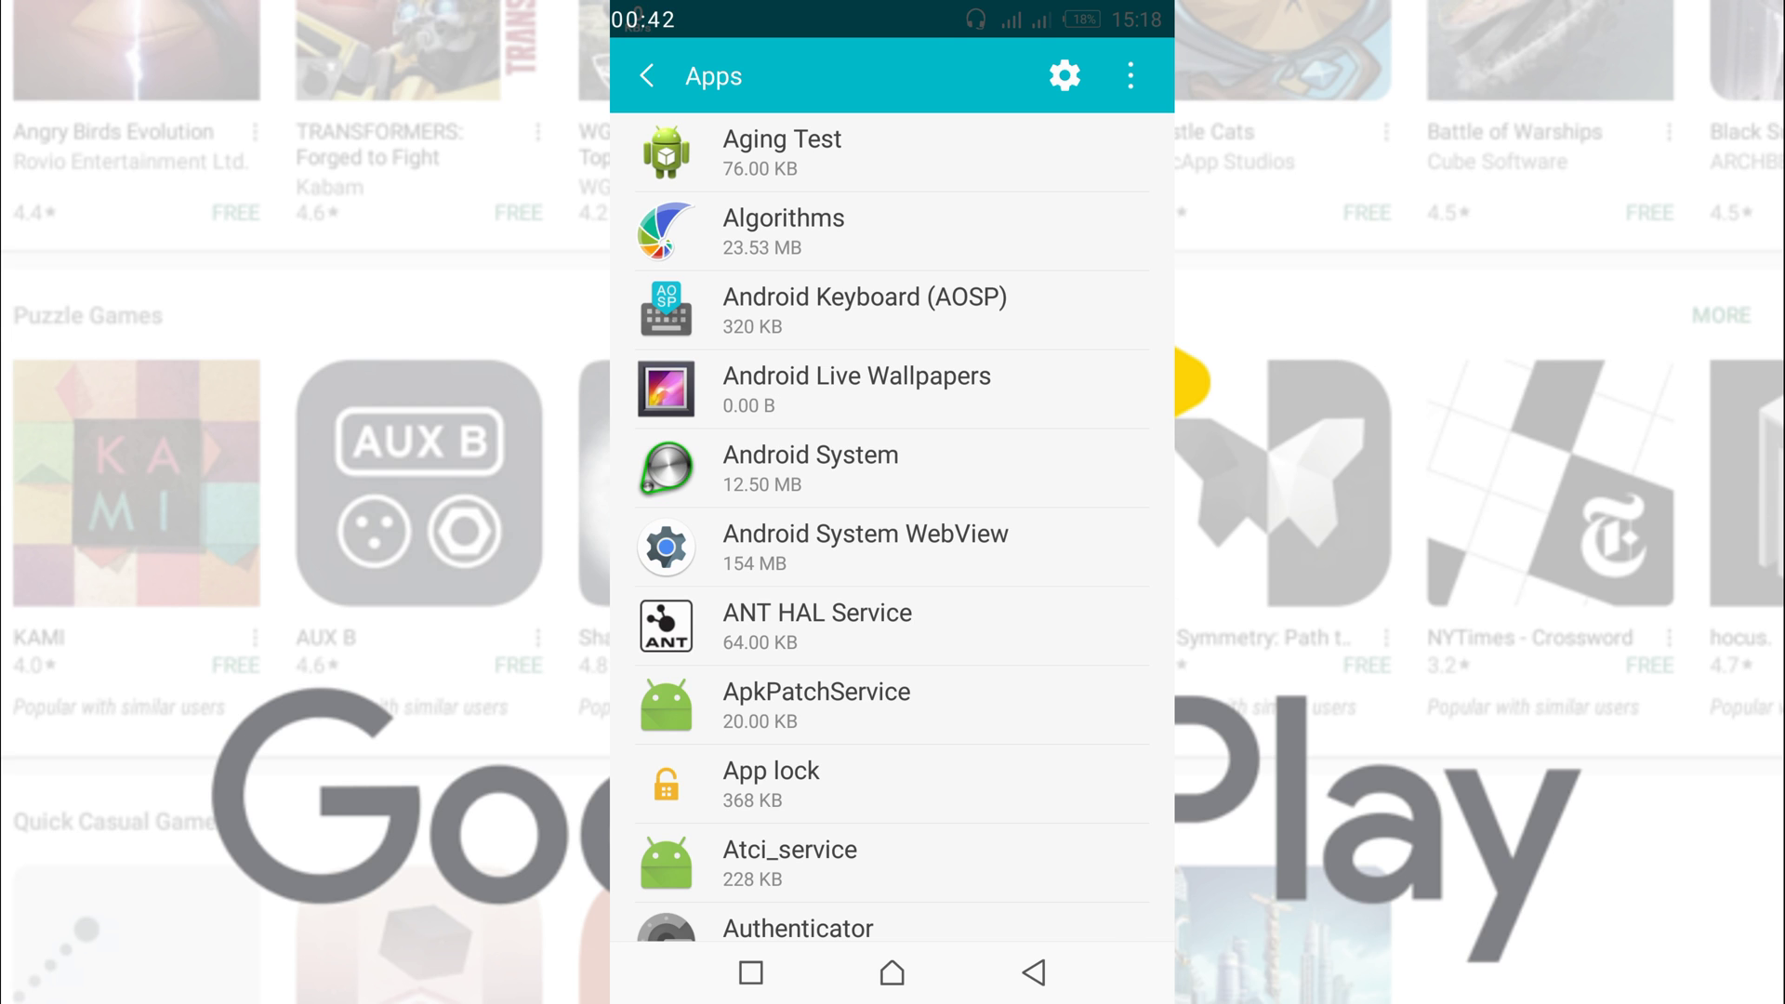
scroll(892, 559, "down", 10)
scroll(893, 558, "down", 10)
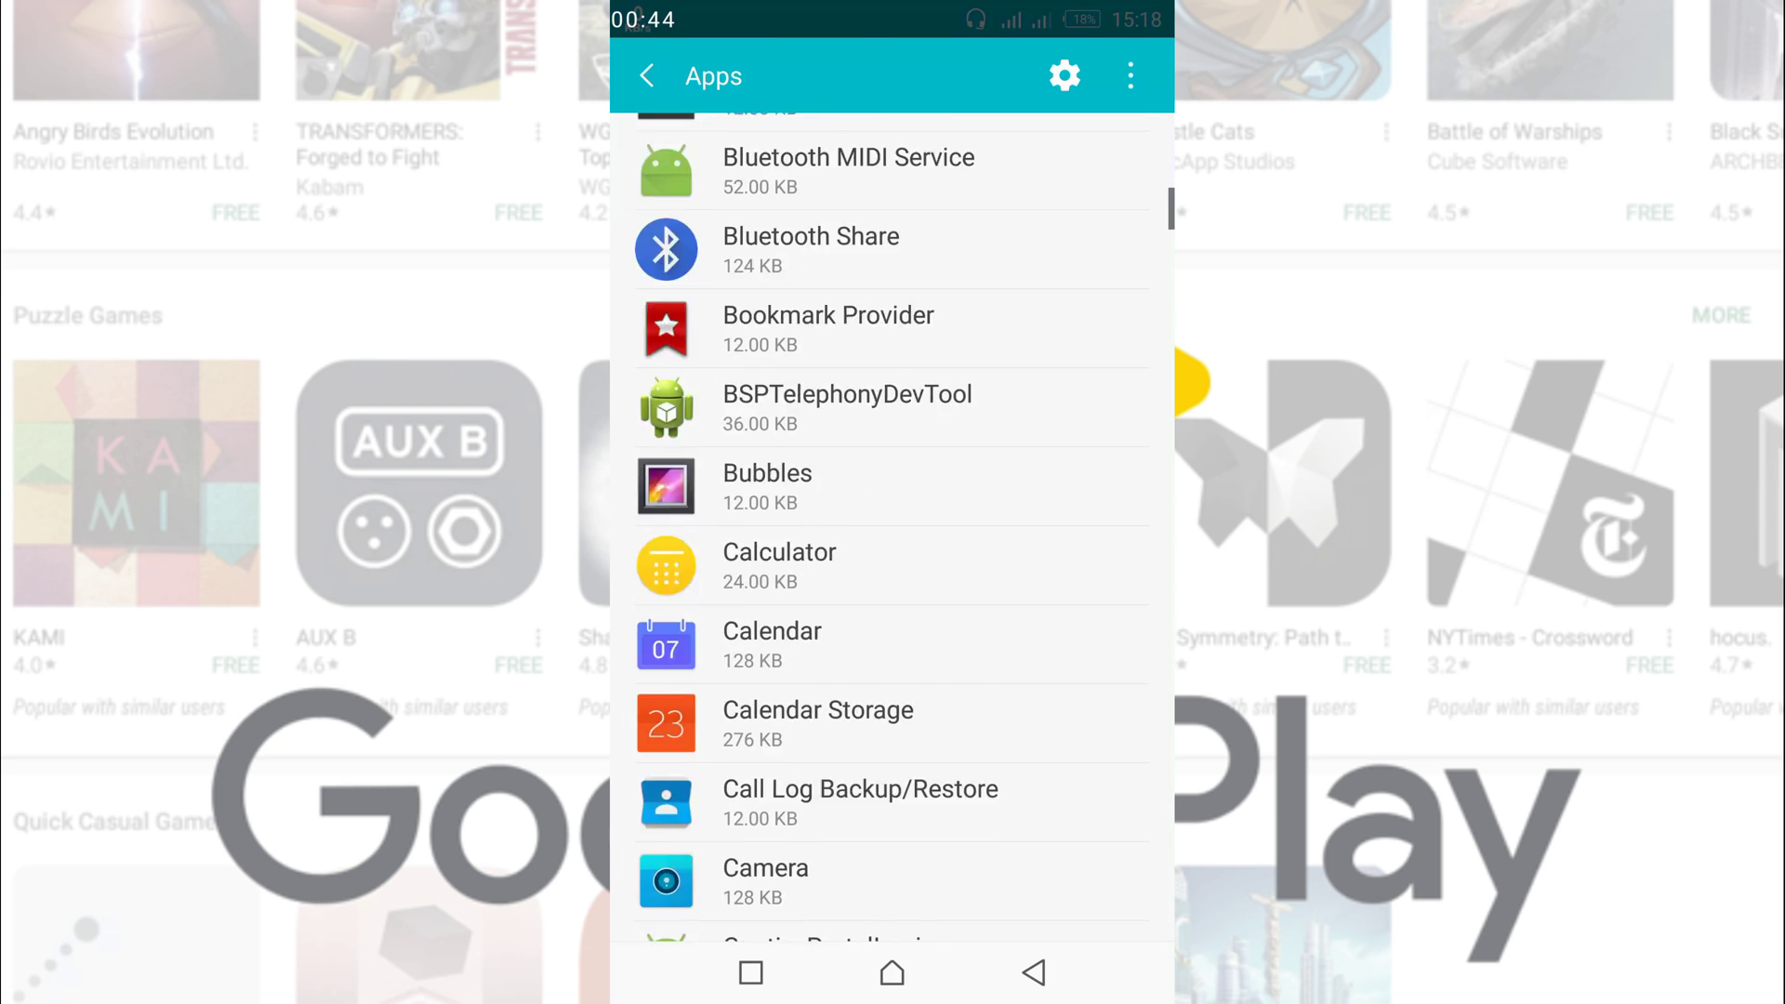
scroll(893, 558, "down", 10)
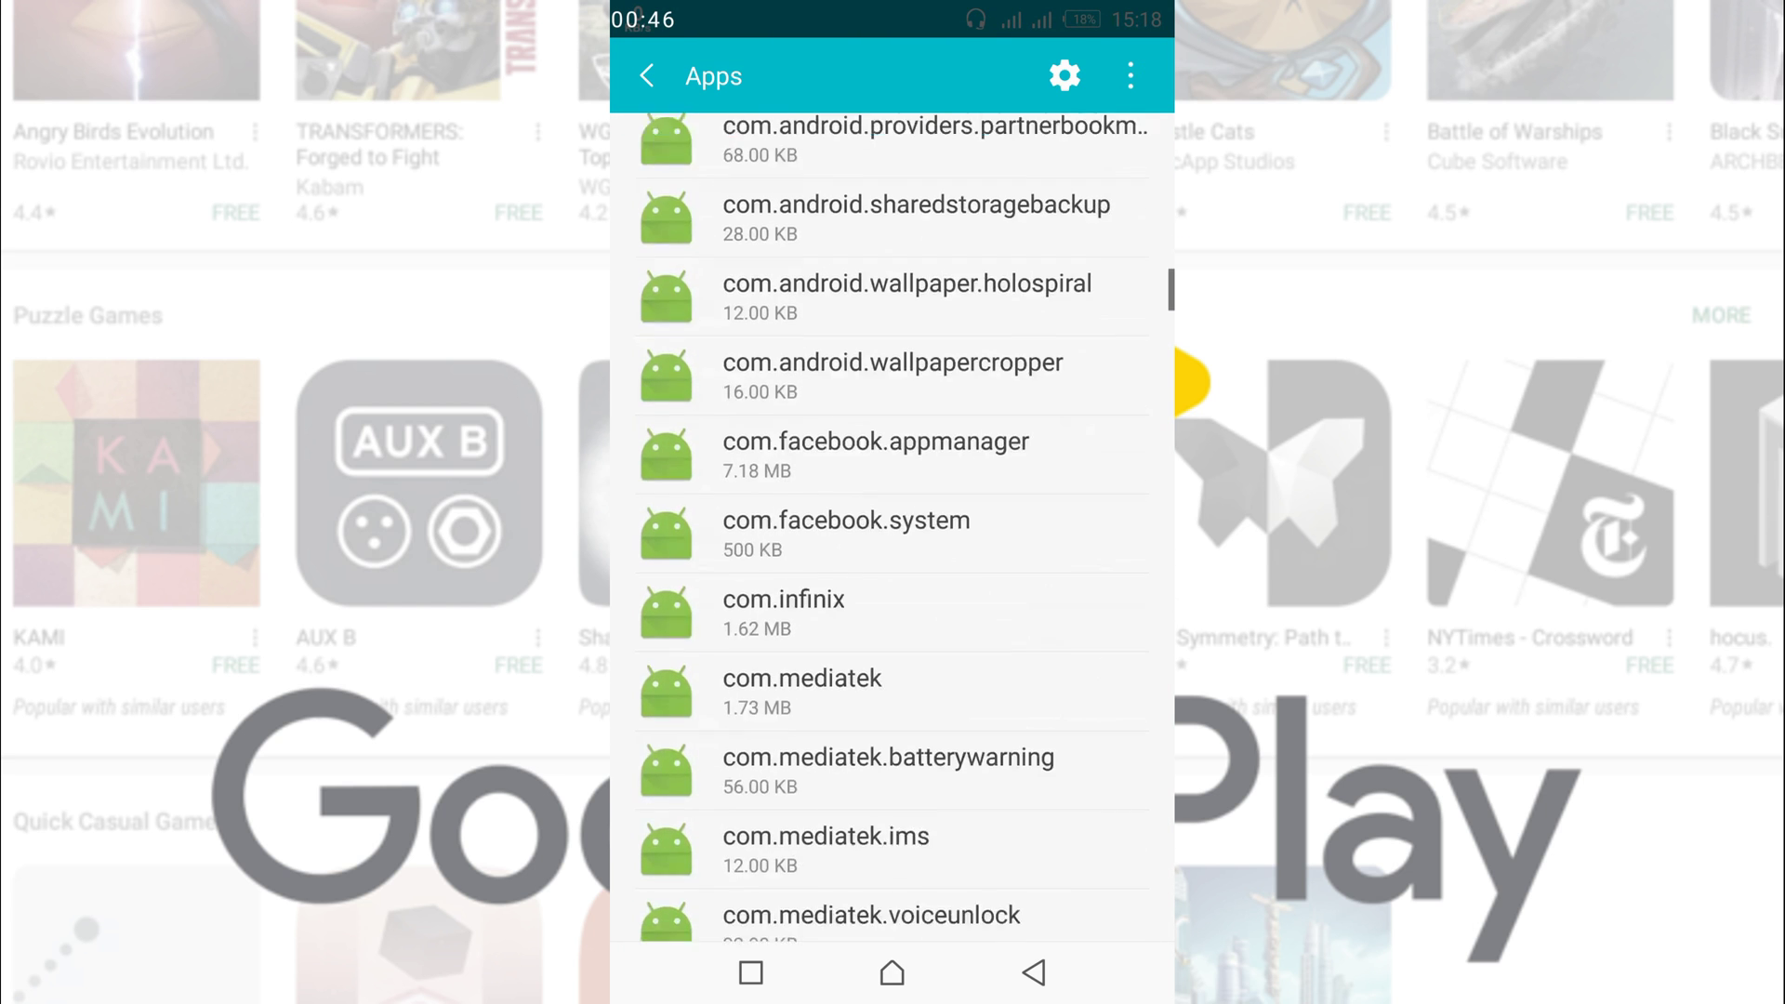
scroll(893, 557, "down", 10)
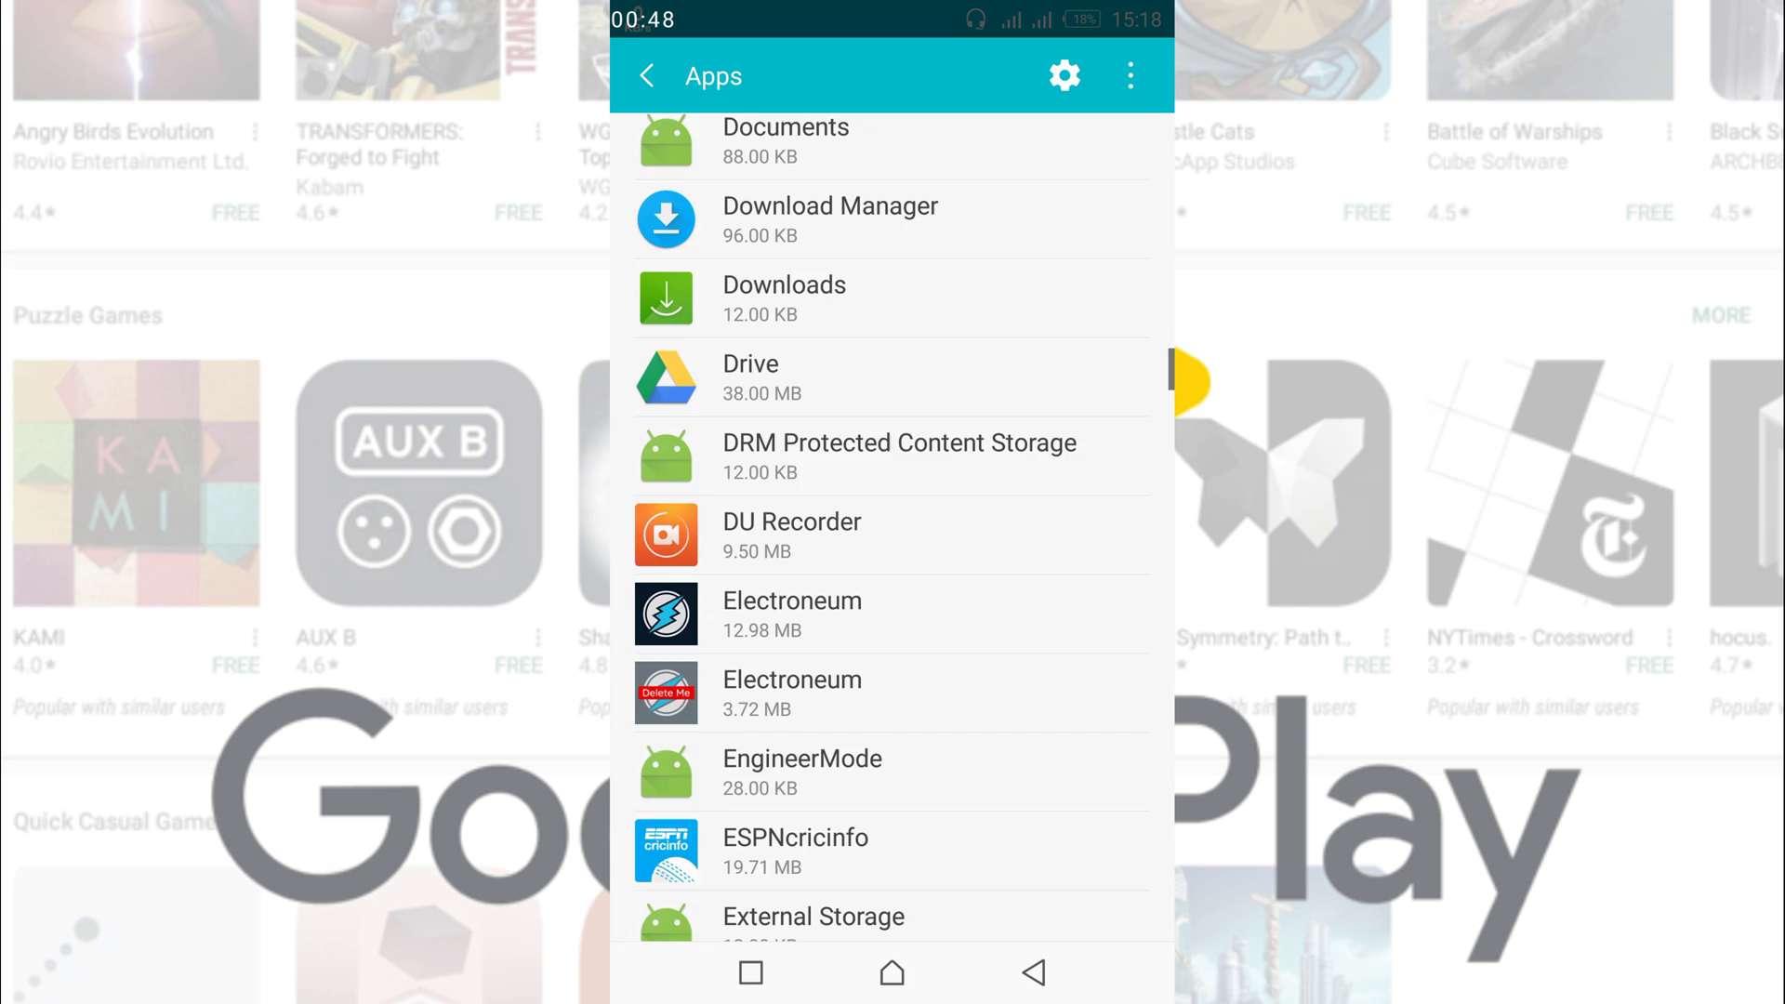
scroll(893, 558, "down", 5)
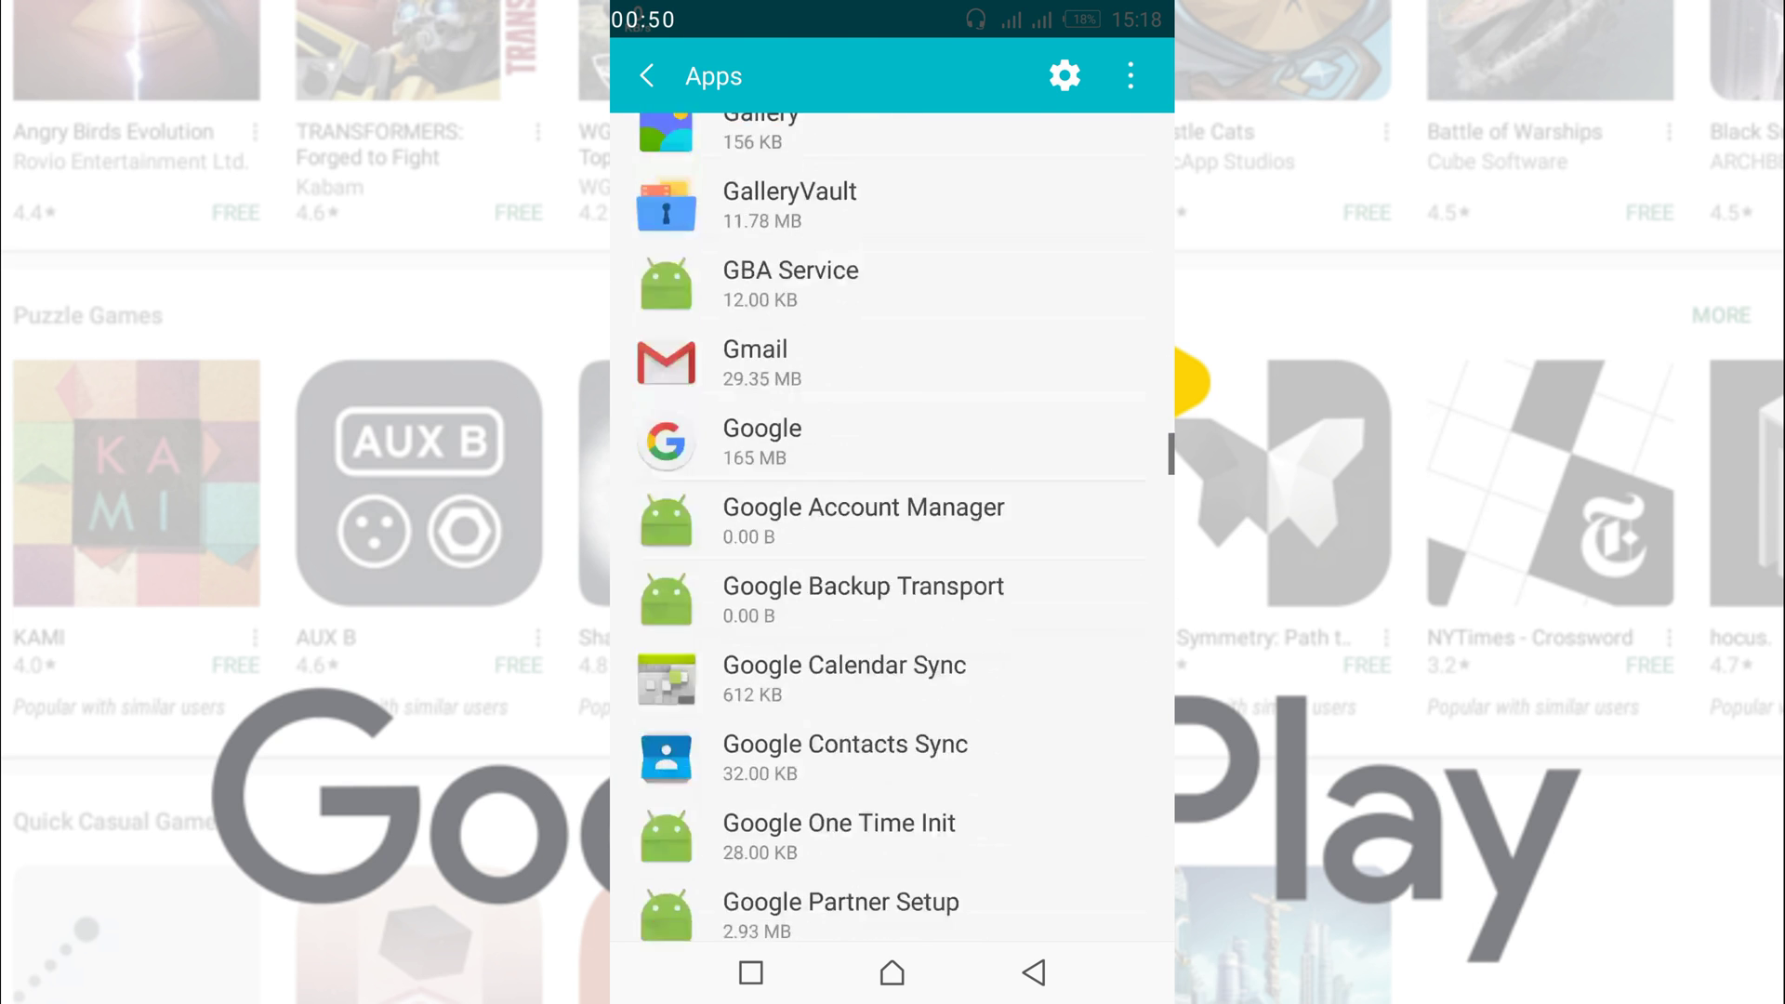
scroll(892, 558, "down", 5)
scroll(892, 558, "down", 1)
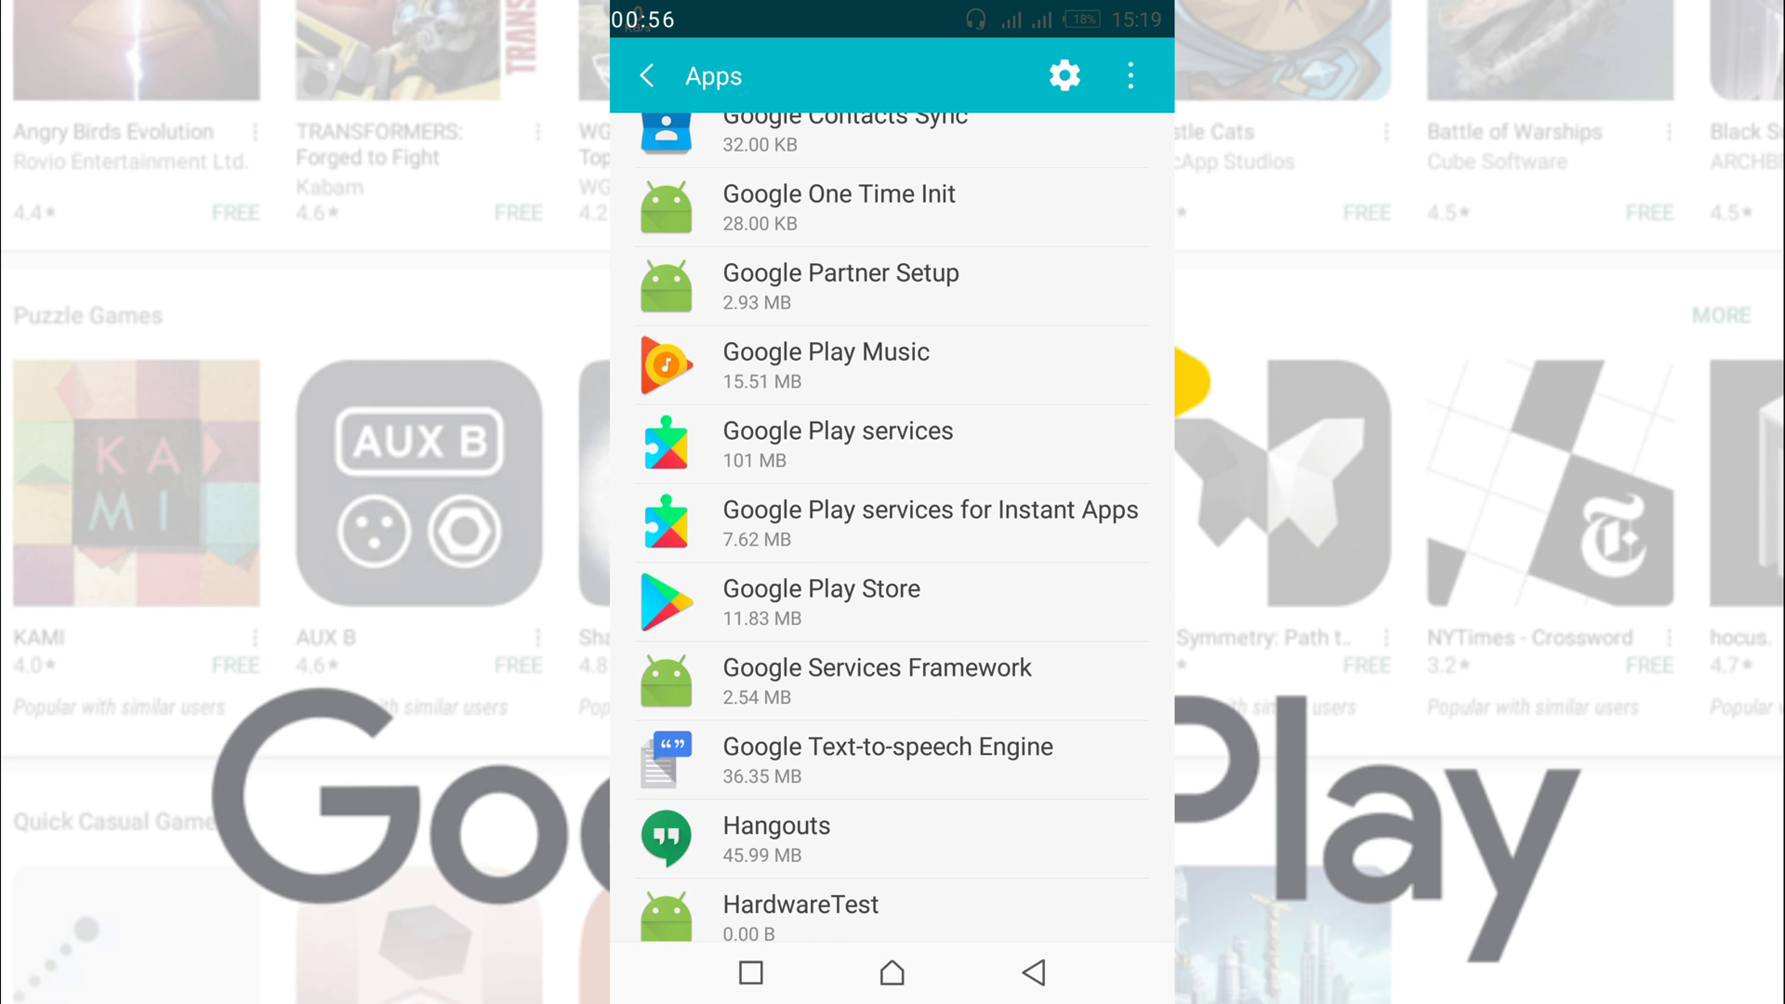
- Clear all of Google Play services' data from Manage space
left_click(927, 444)
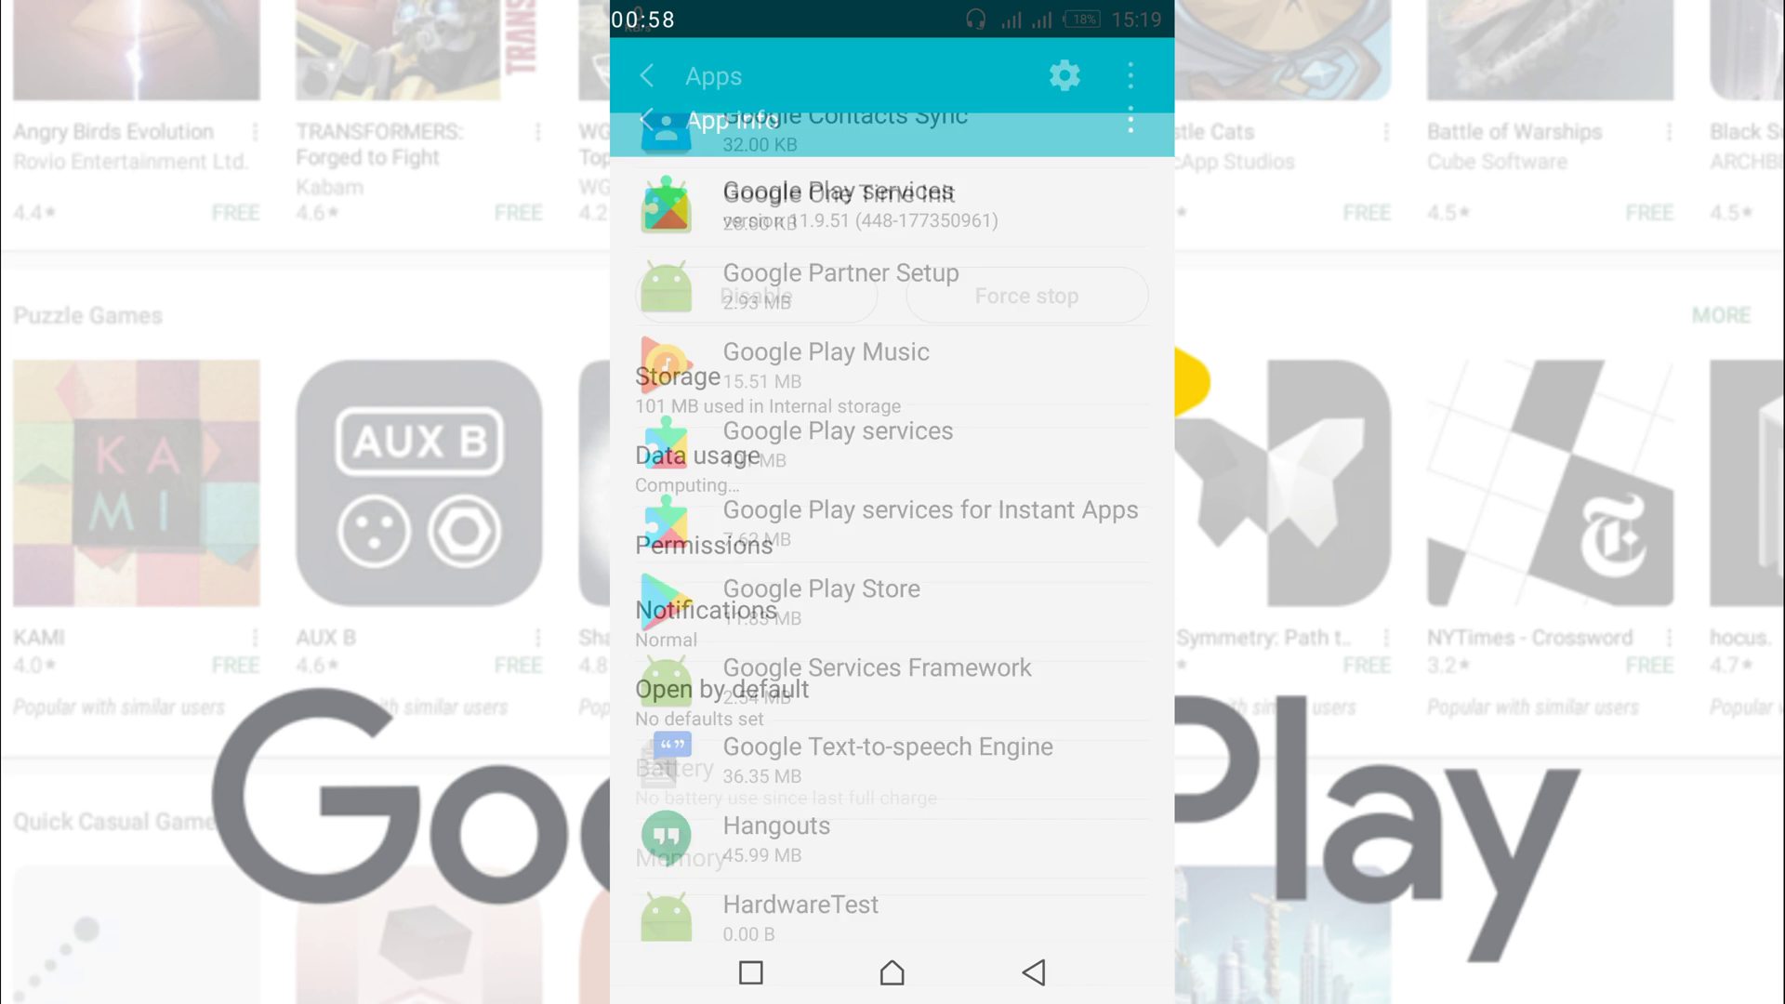
left_click(901, 345)
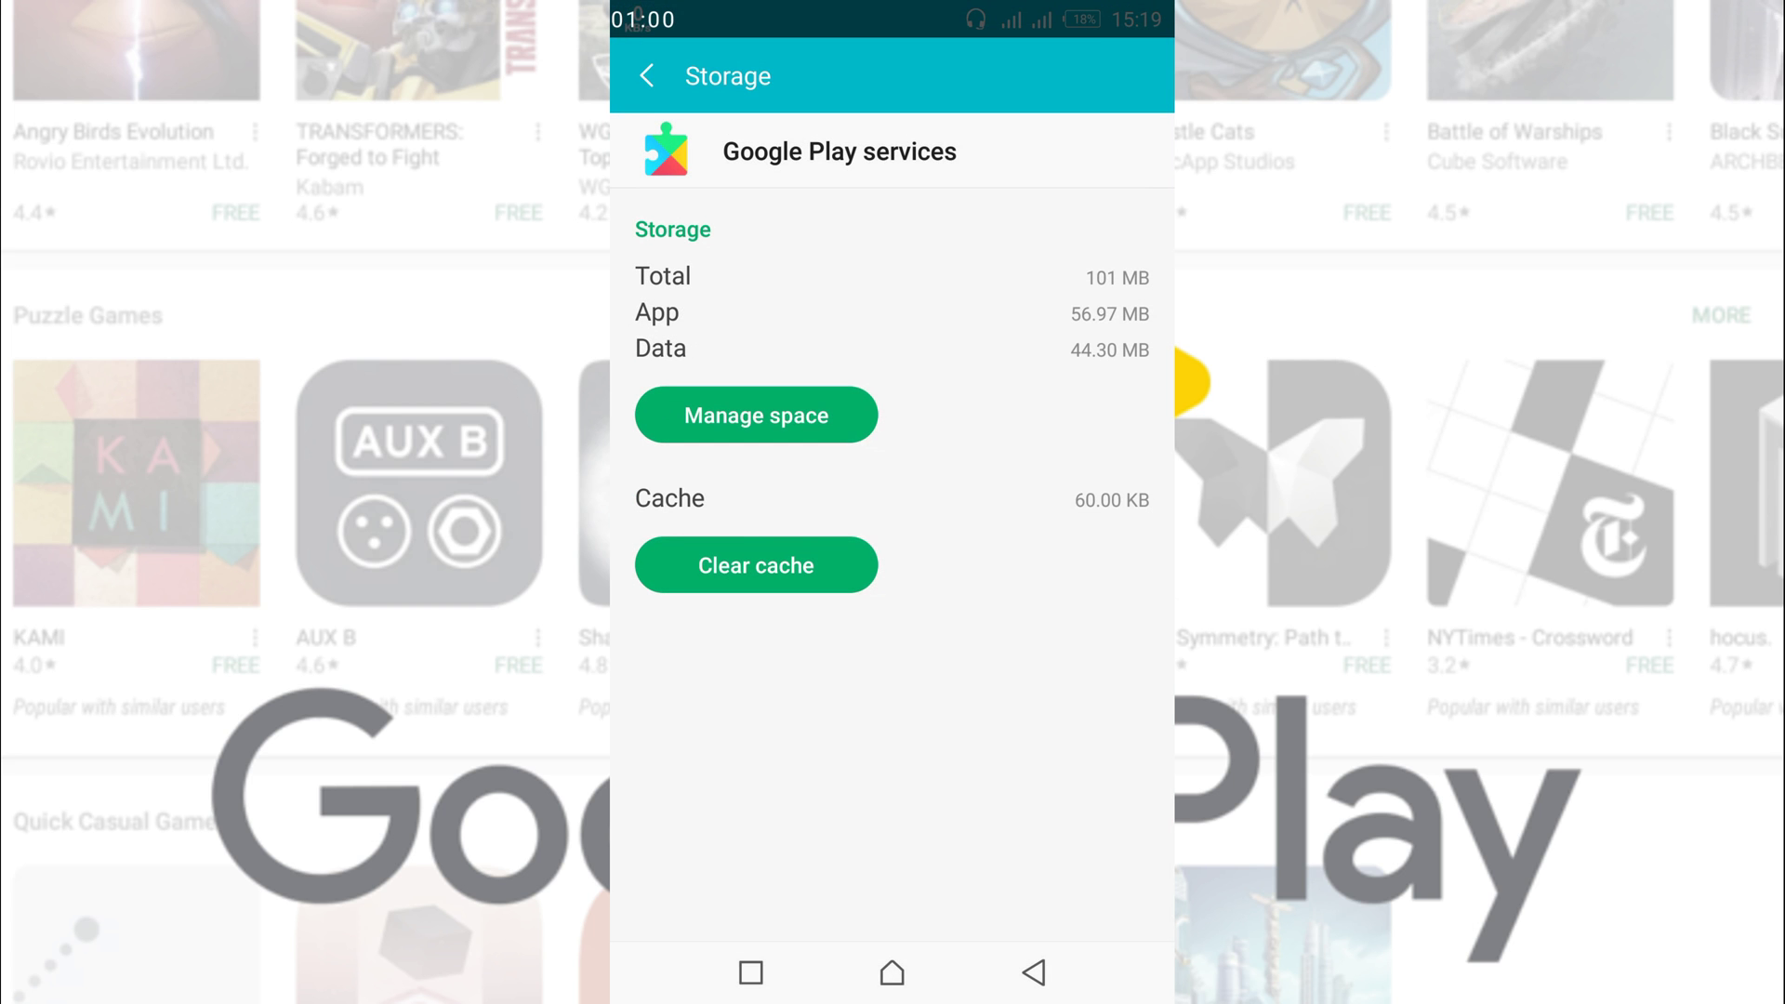
left_click(756, 416)
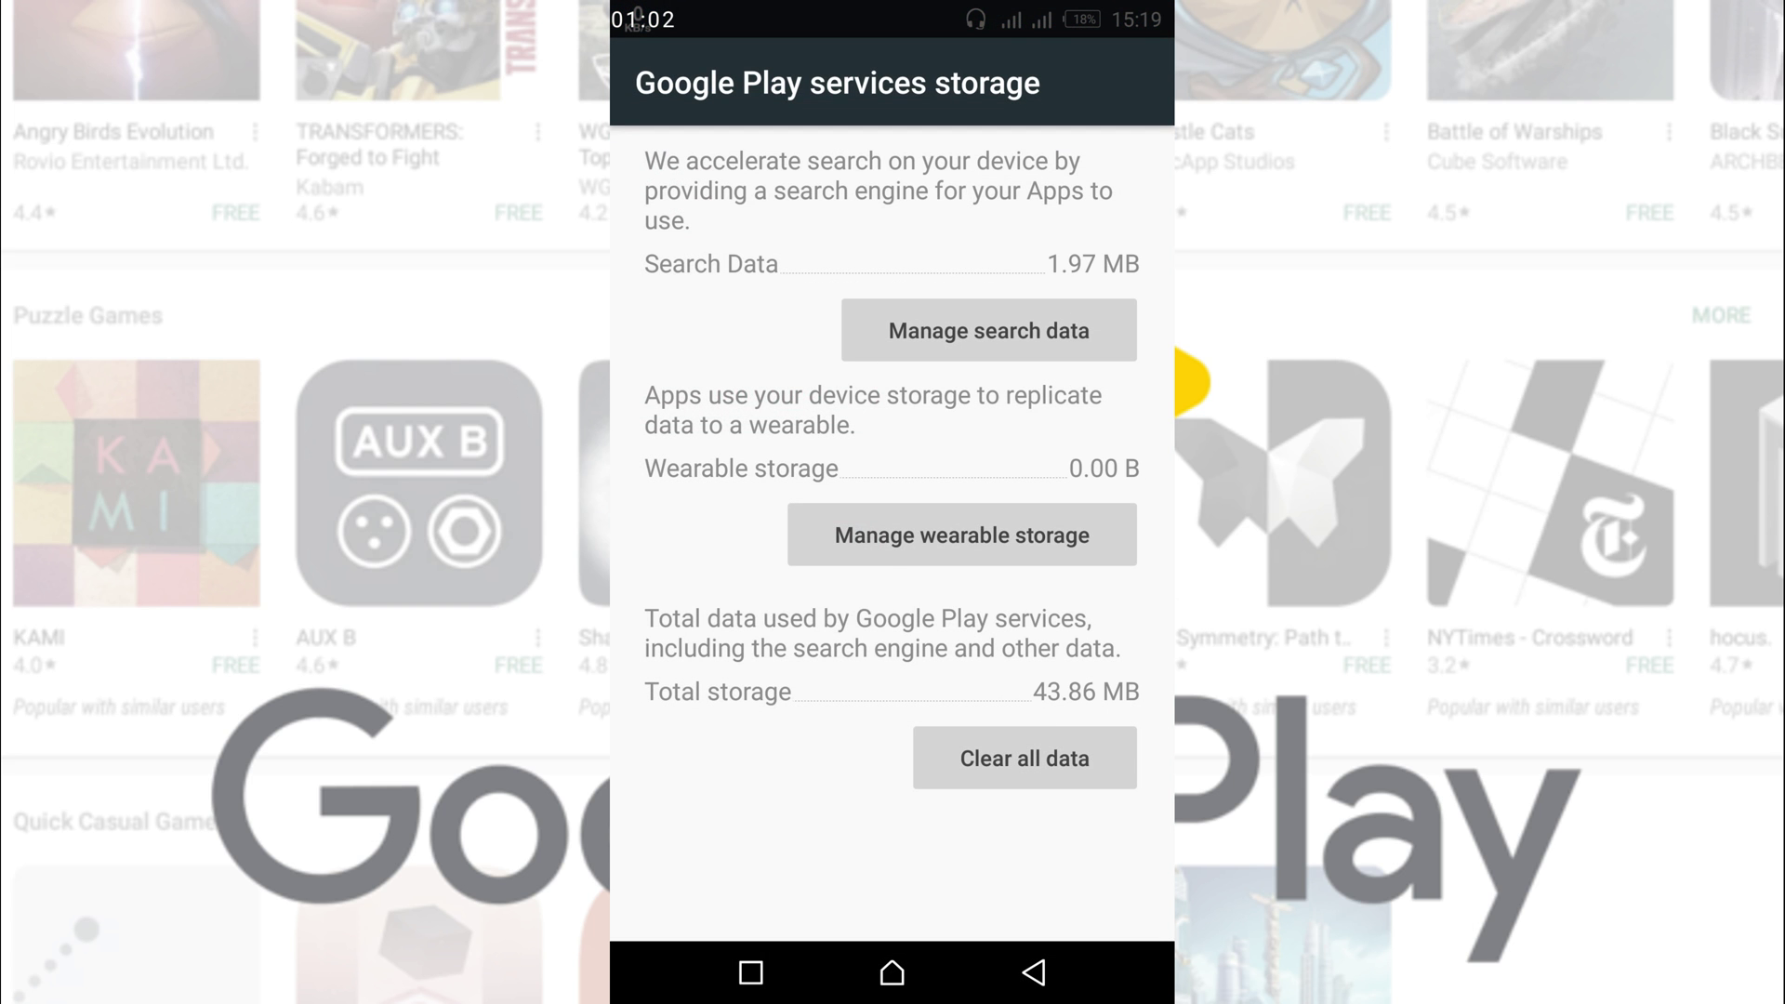
left_click(1025, 757)
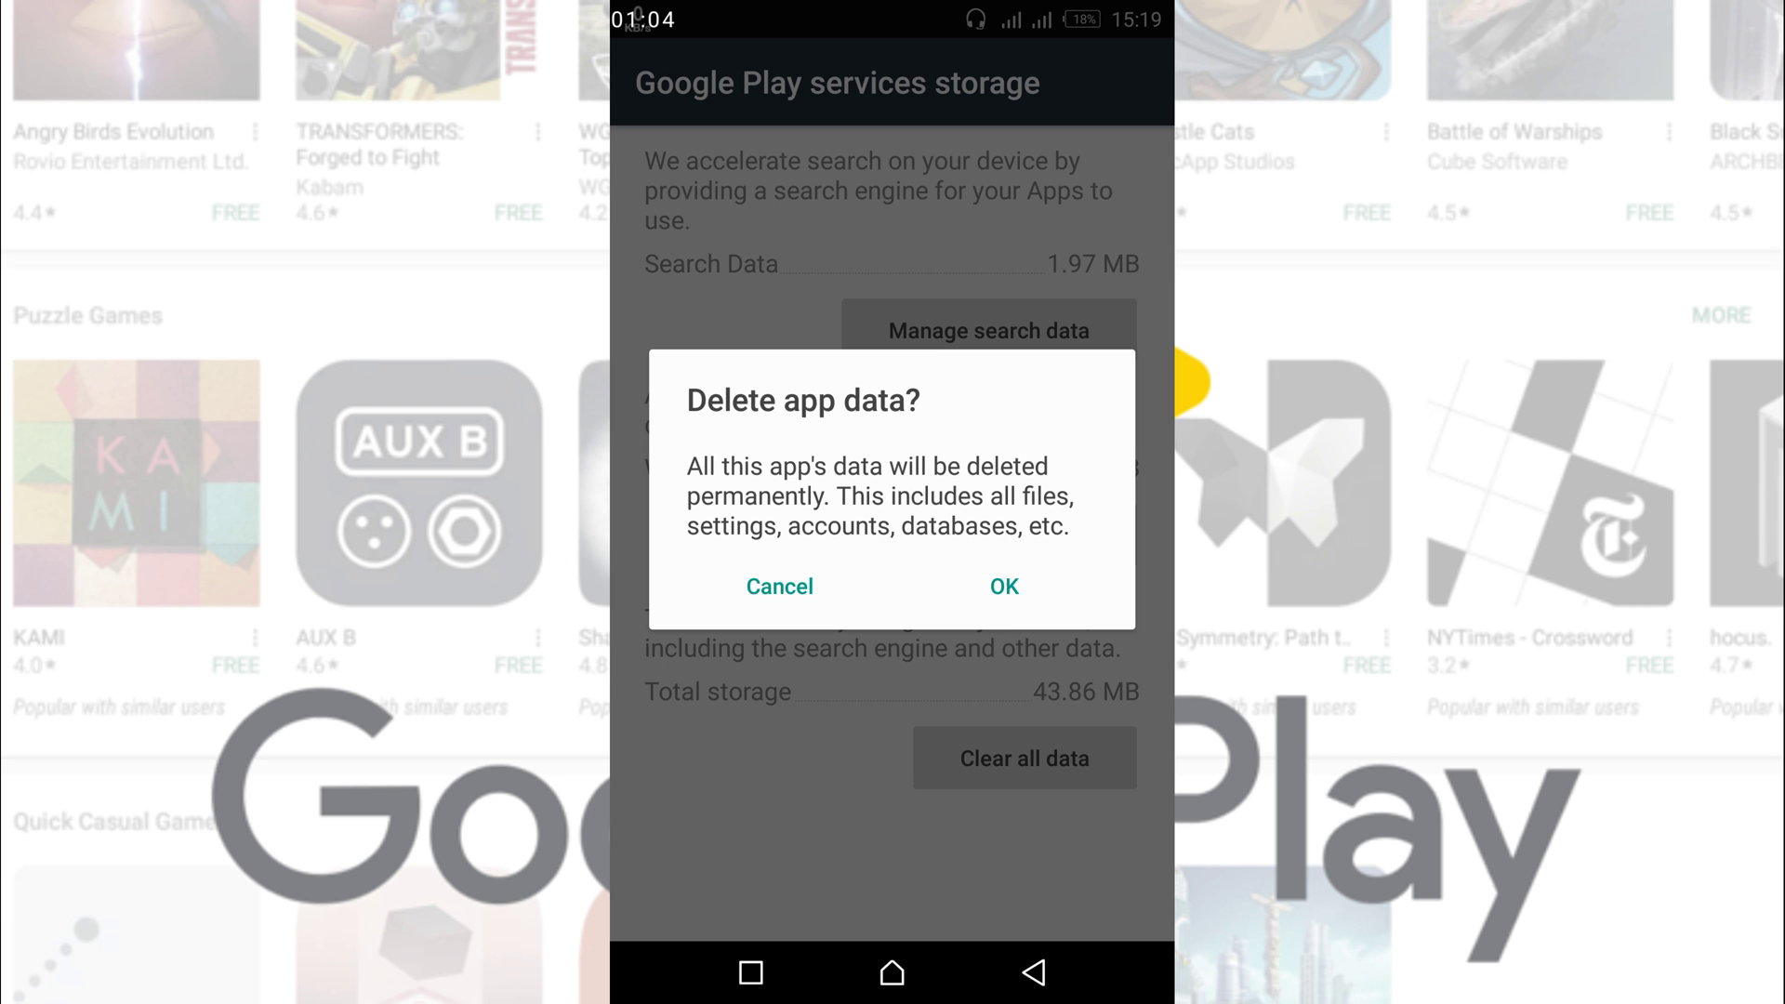
left_click(1004, 587)
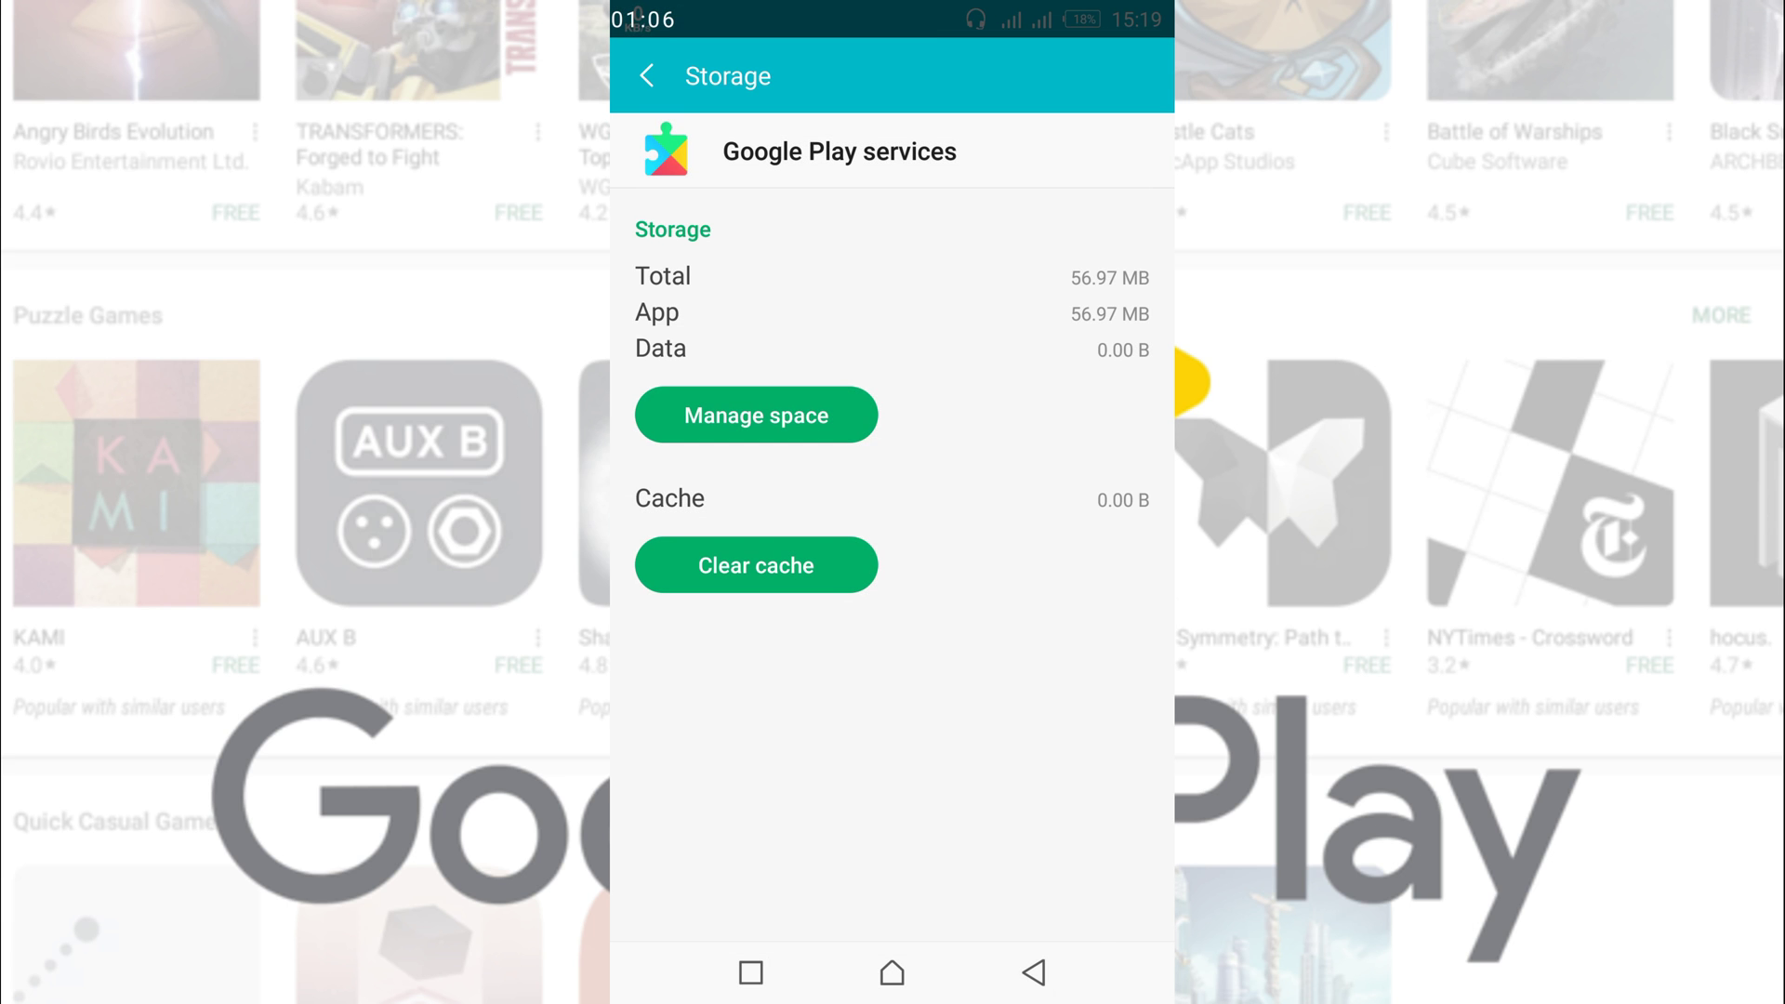
- Return from Google Play services to the apps list
left_click(1033, 972)
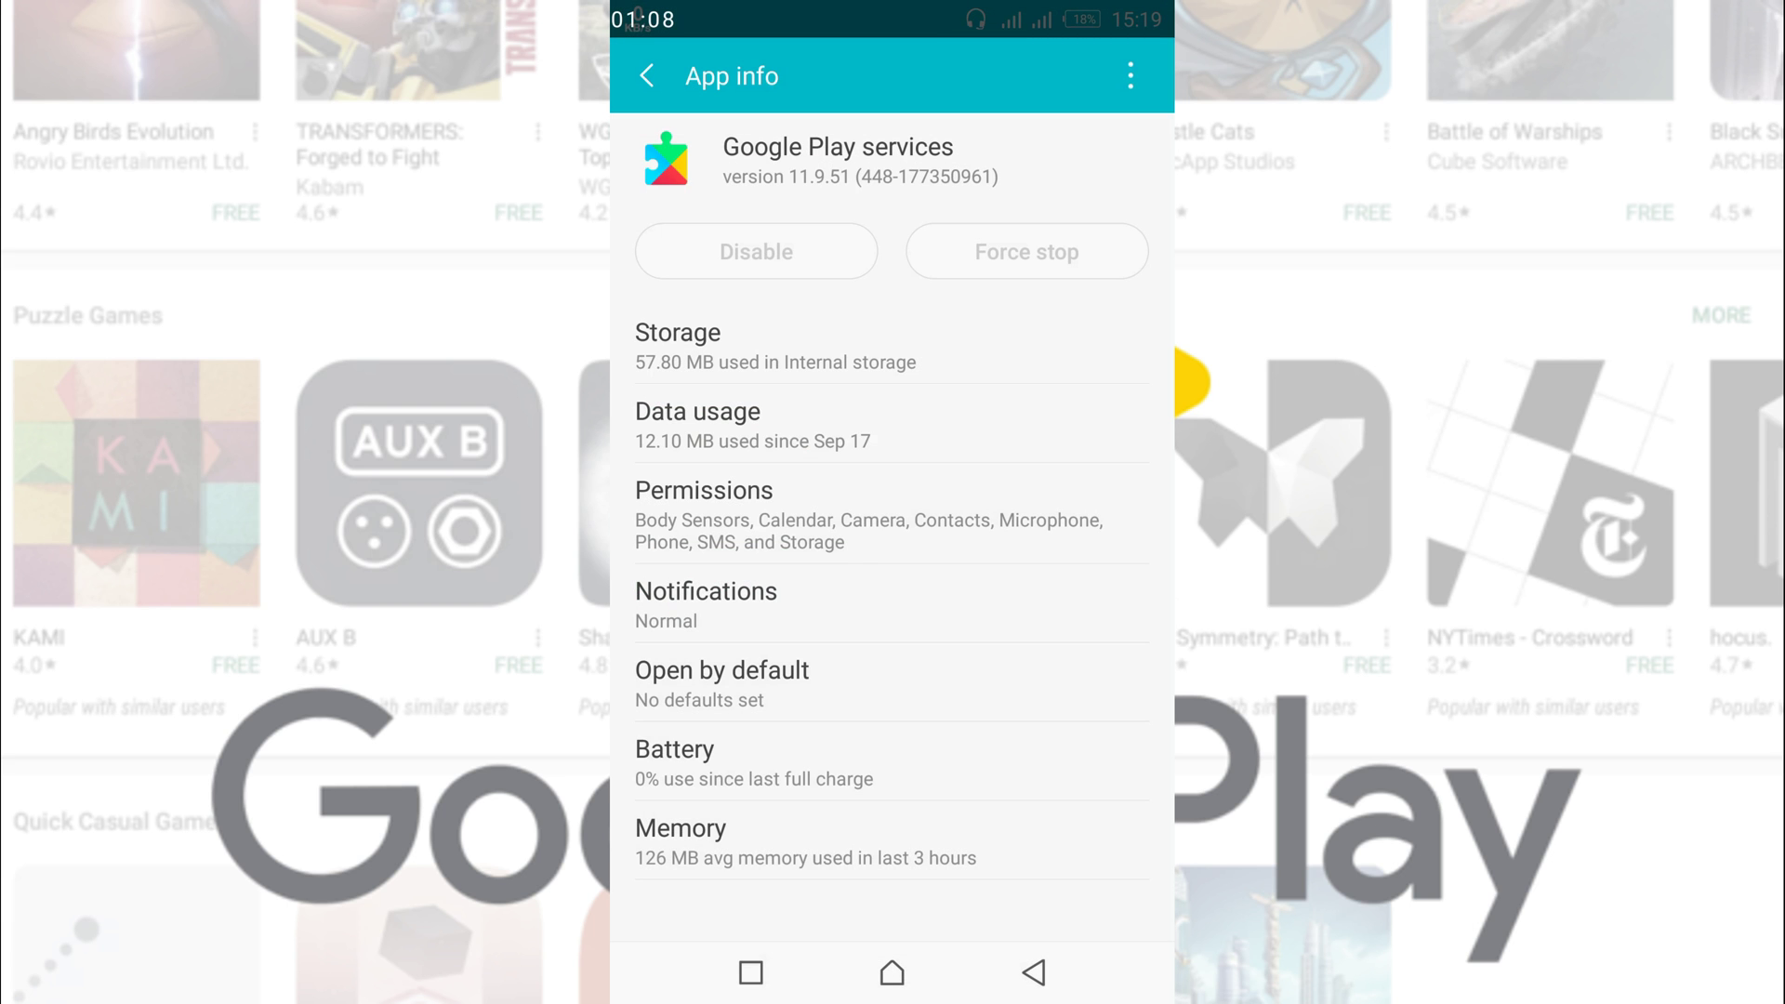
left_click(1033, 972)
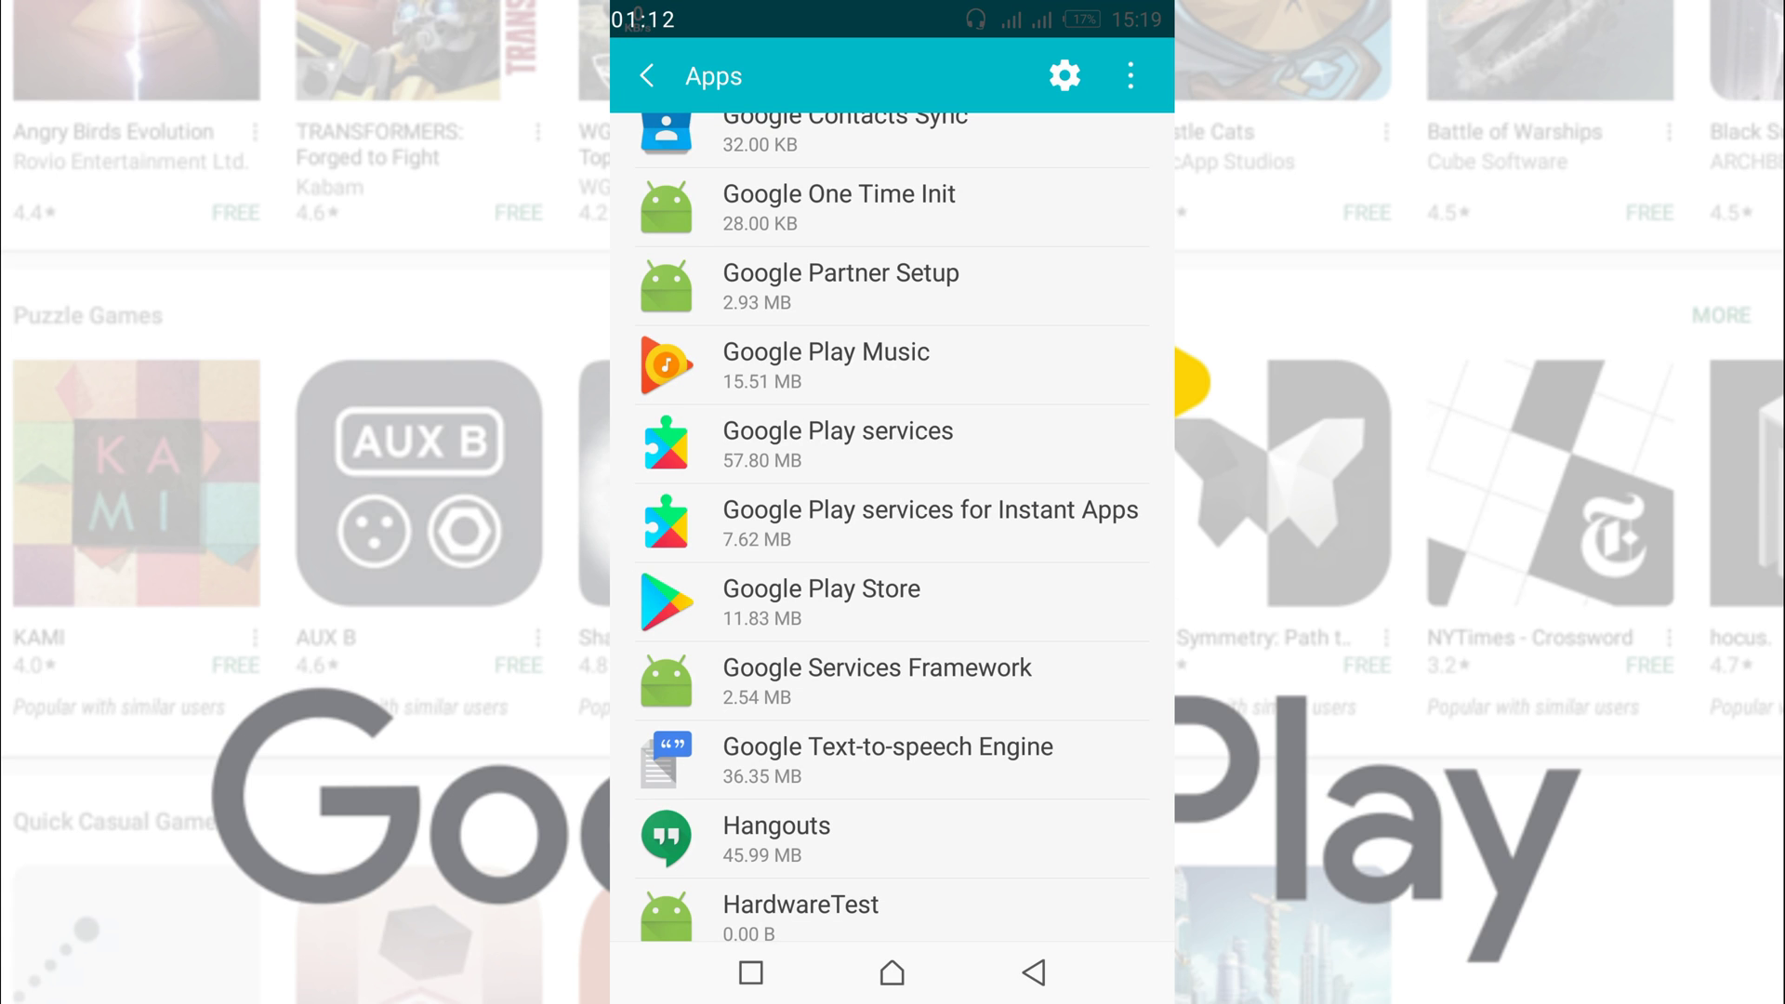
- Clear Google Play Store's storage data and return to the apps list
left_click(821, 603)
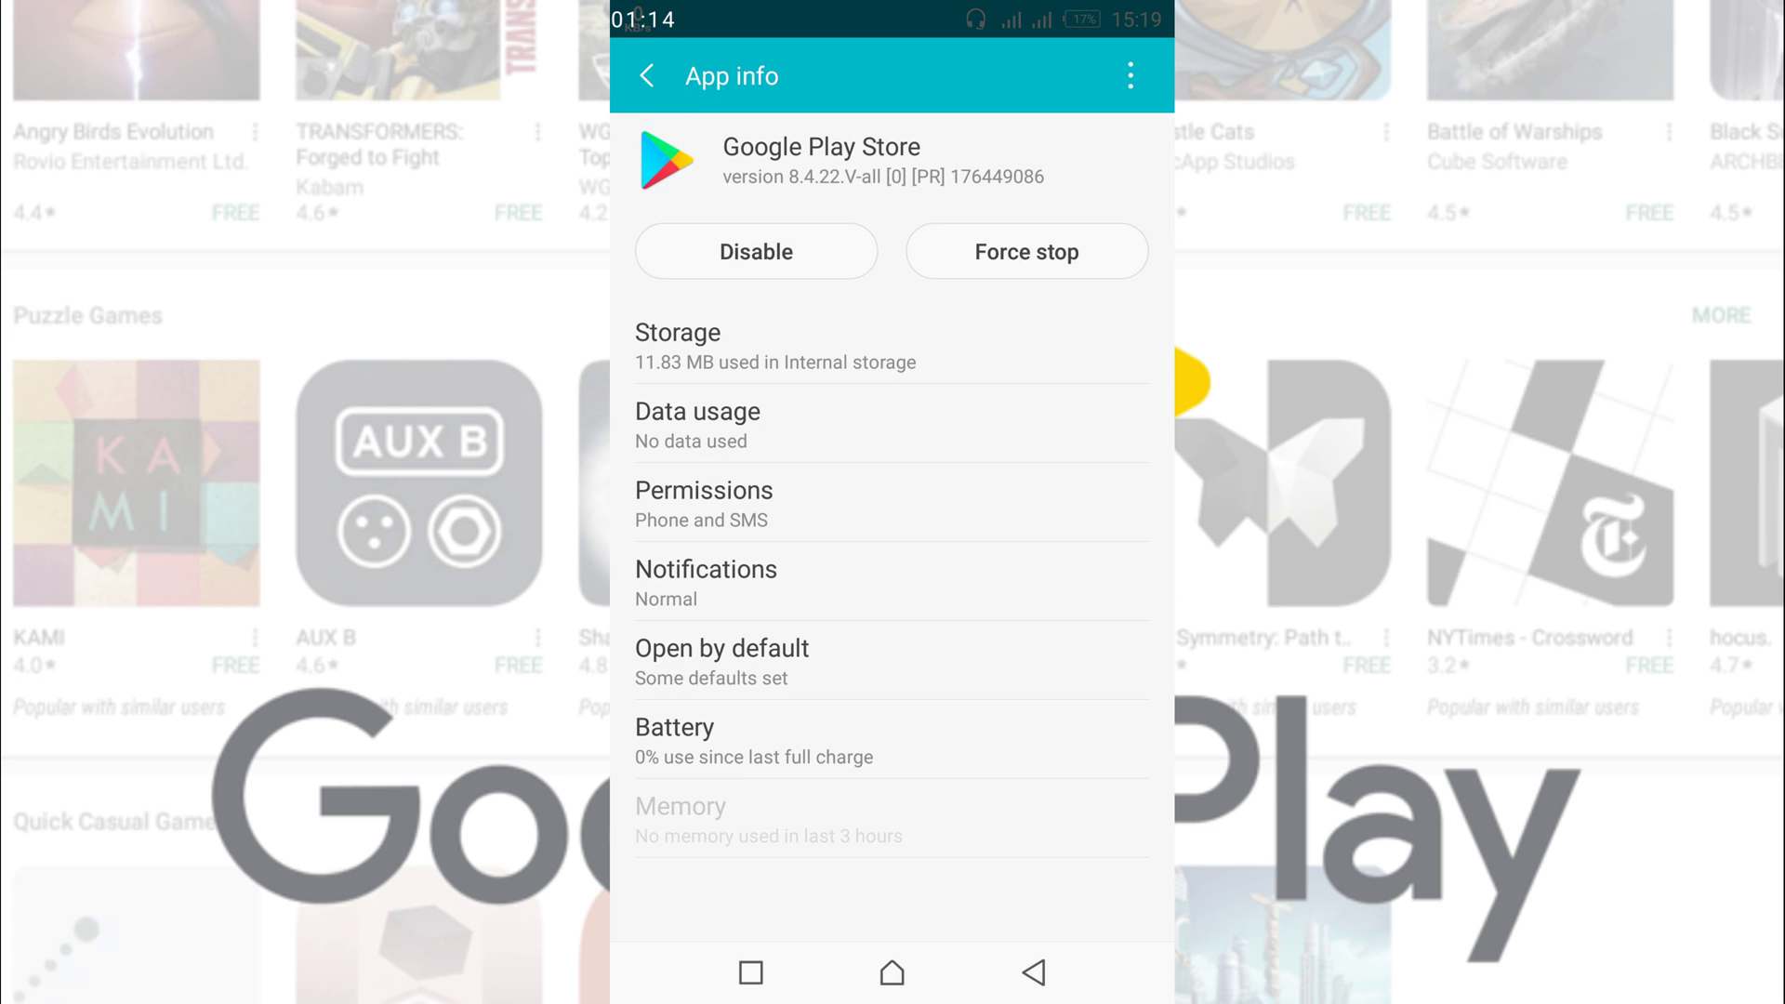
left_click(775, 345)
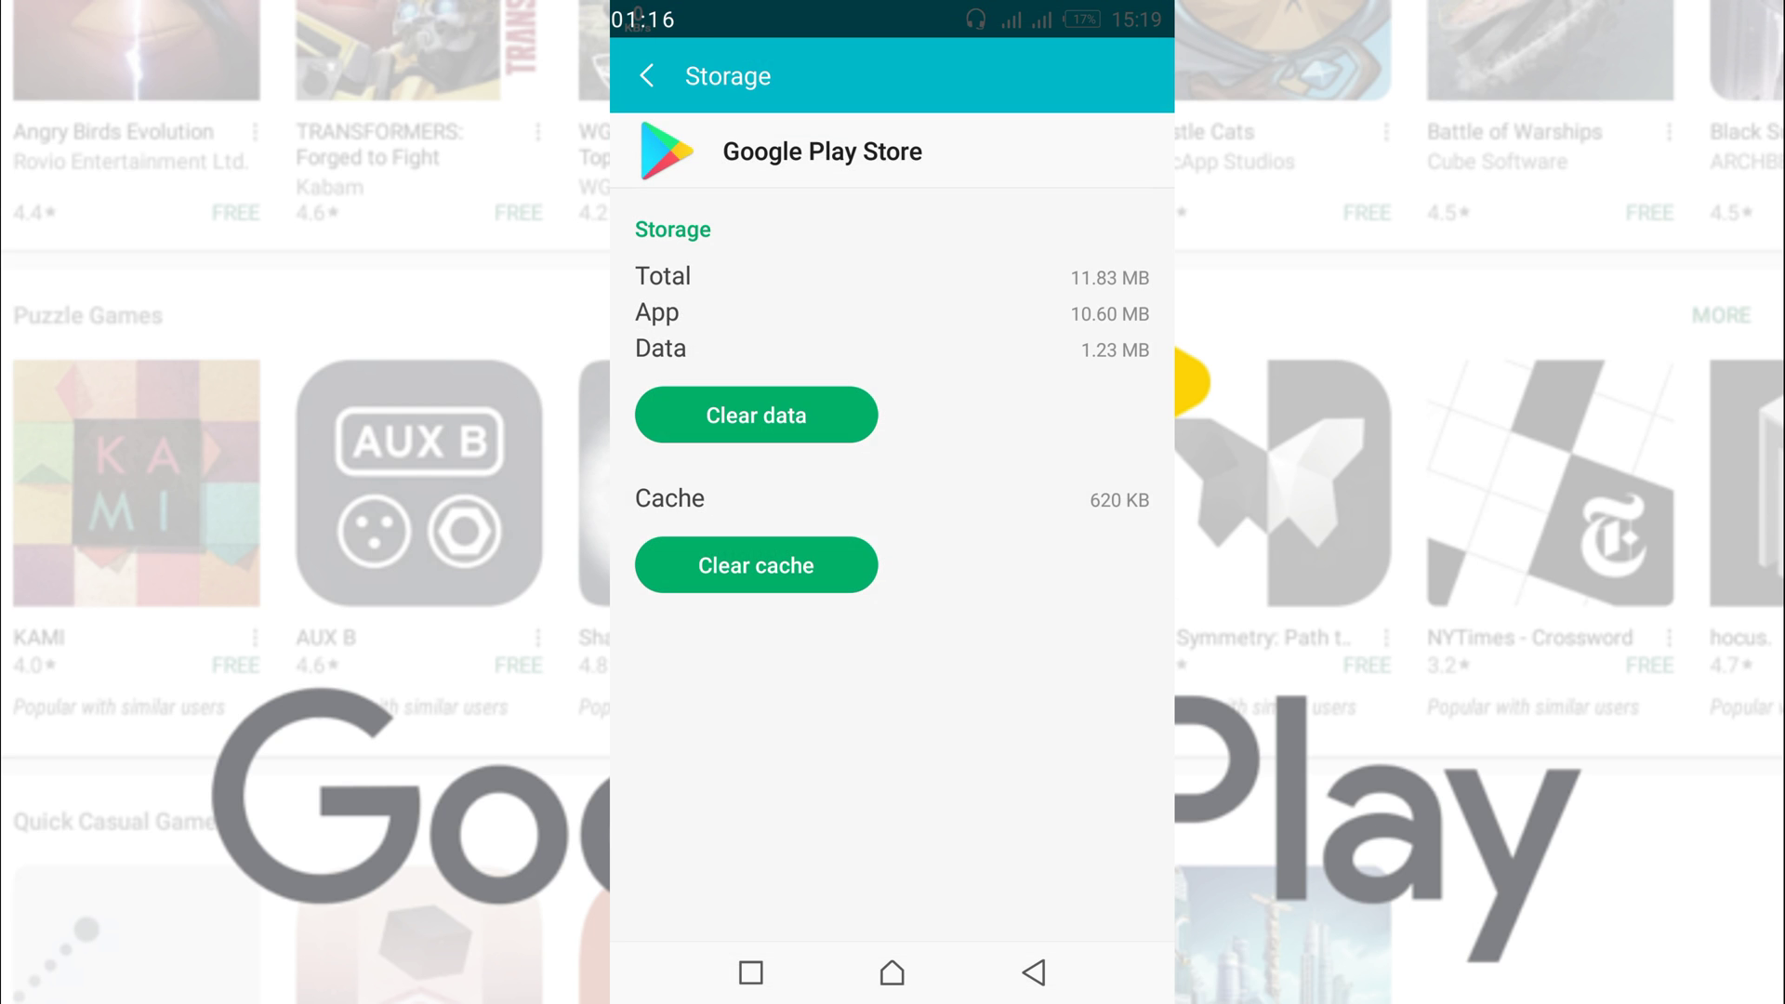
left_click(756, 414)
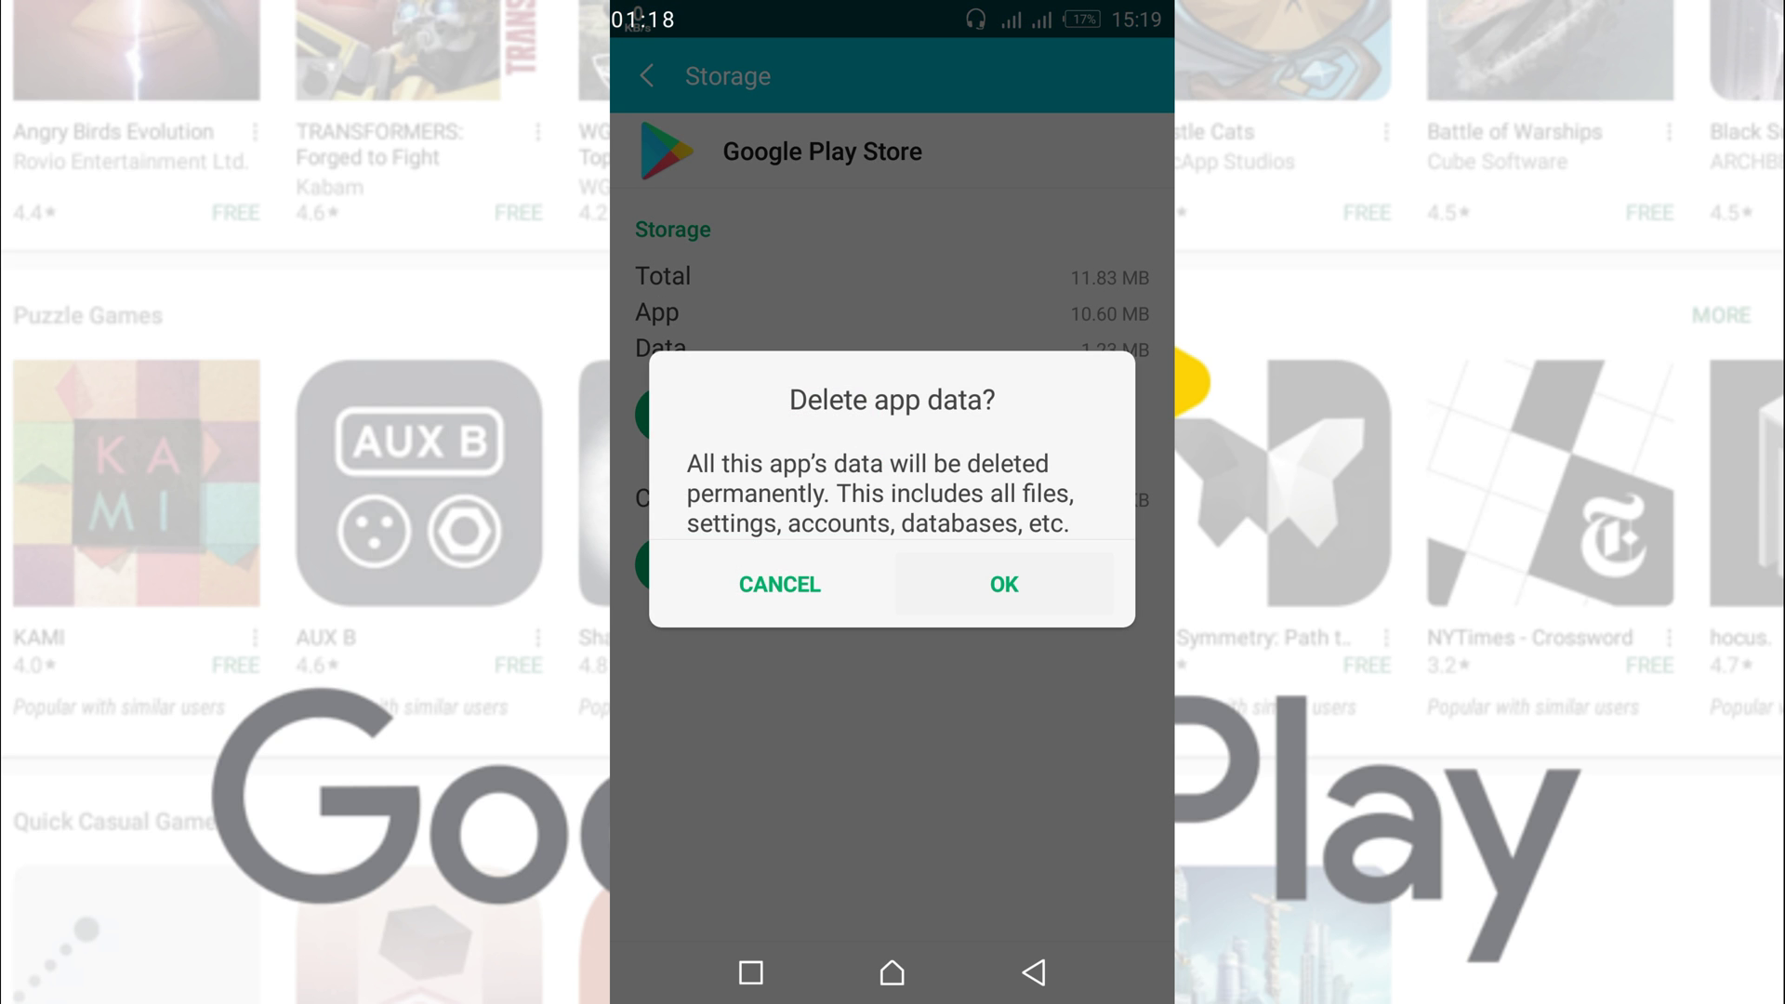
left_click(1004, 583)
left_click(1032, 972)
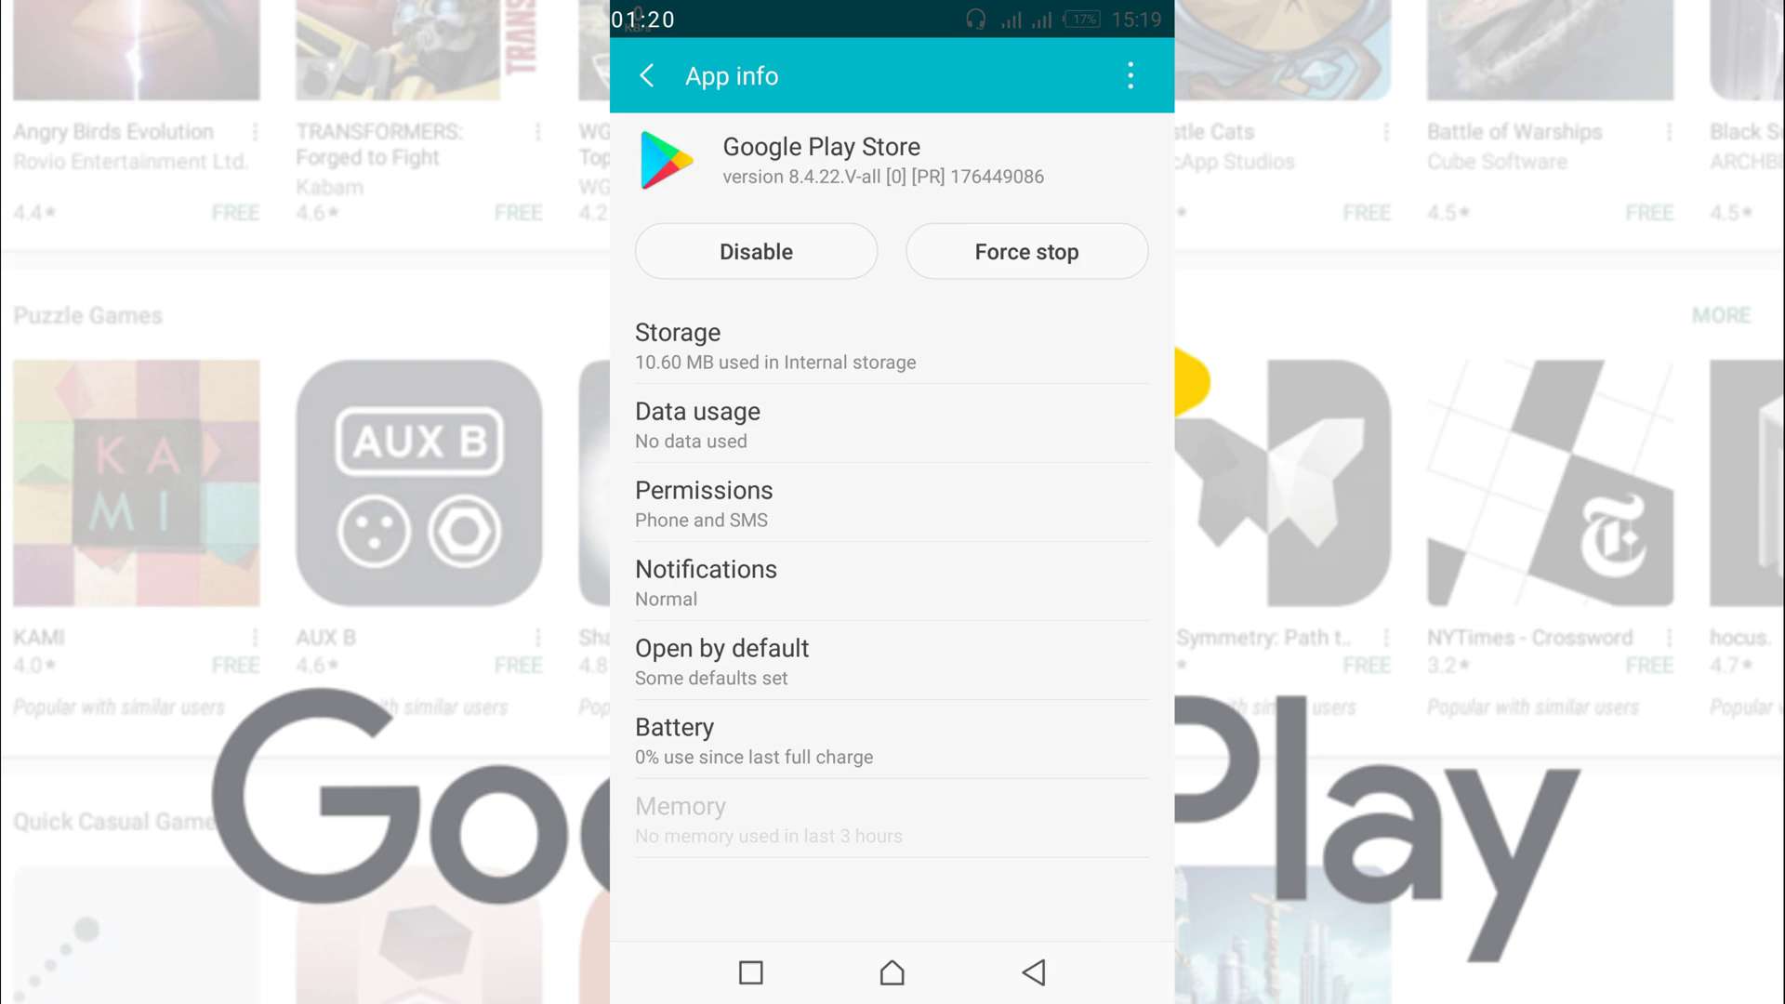
left_click(1032, 971)
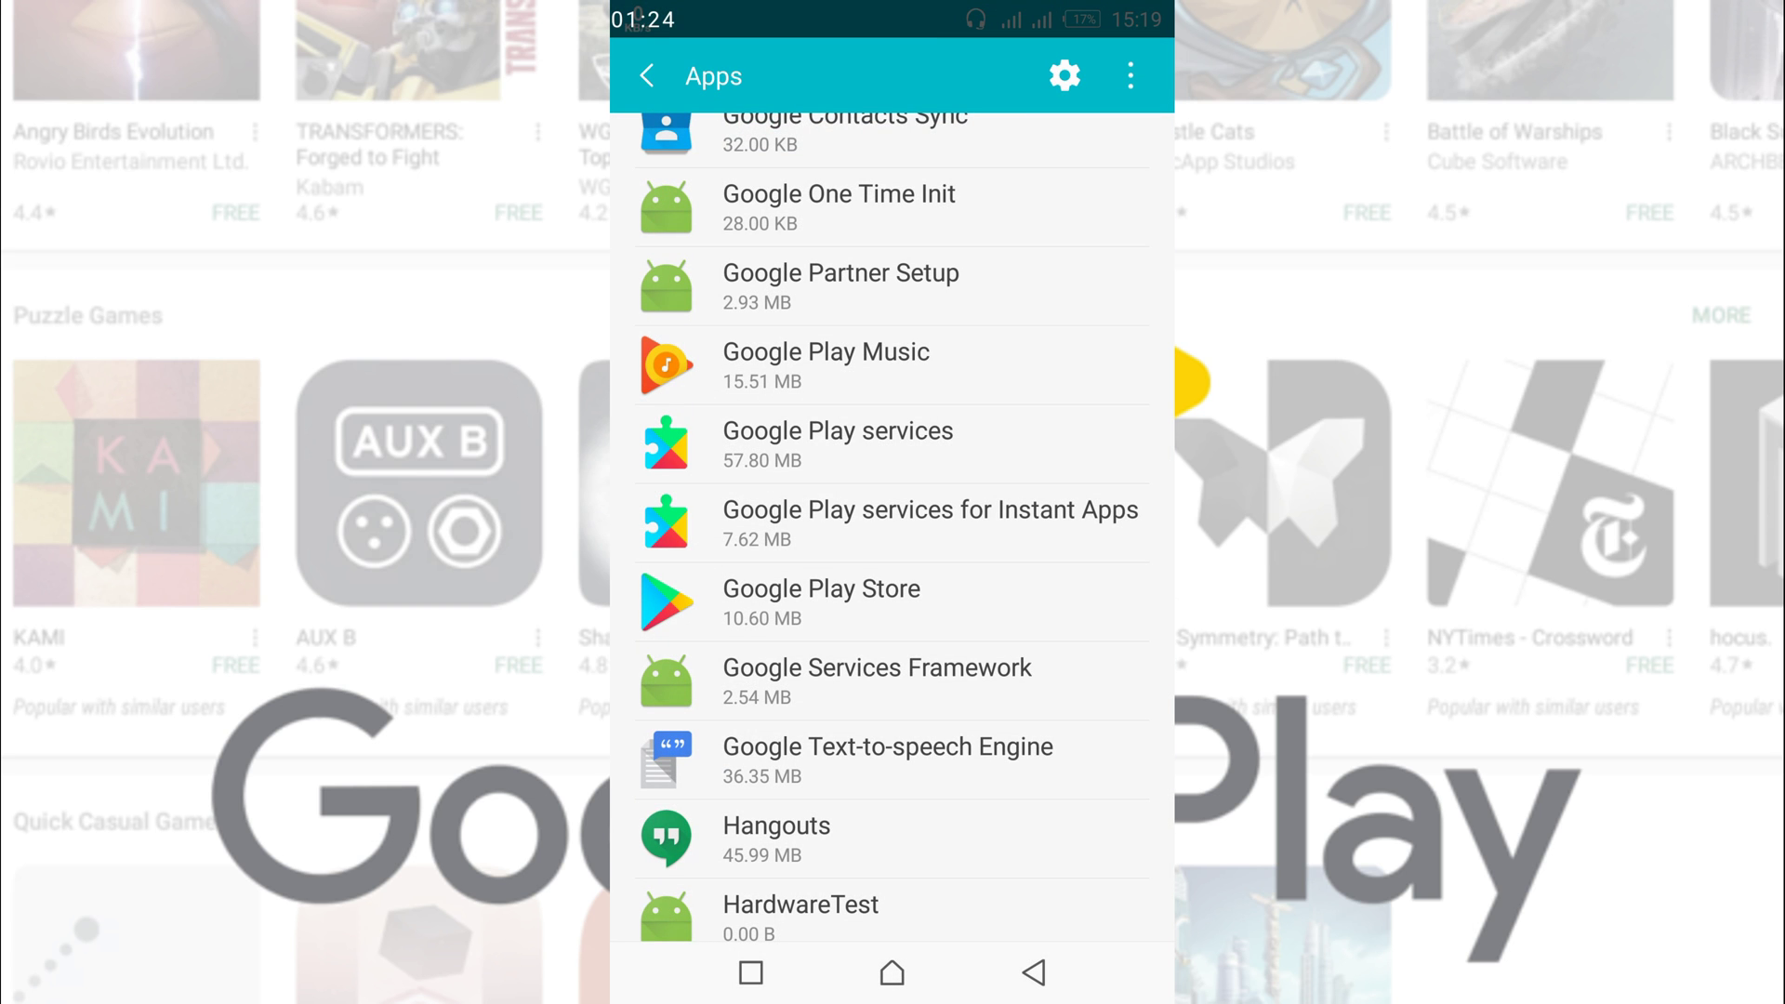
- Clear Google Services Framework's storage data to 0.00 B and go back
left_click(893, 681)
left_click(892, 344)
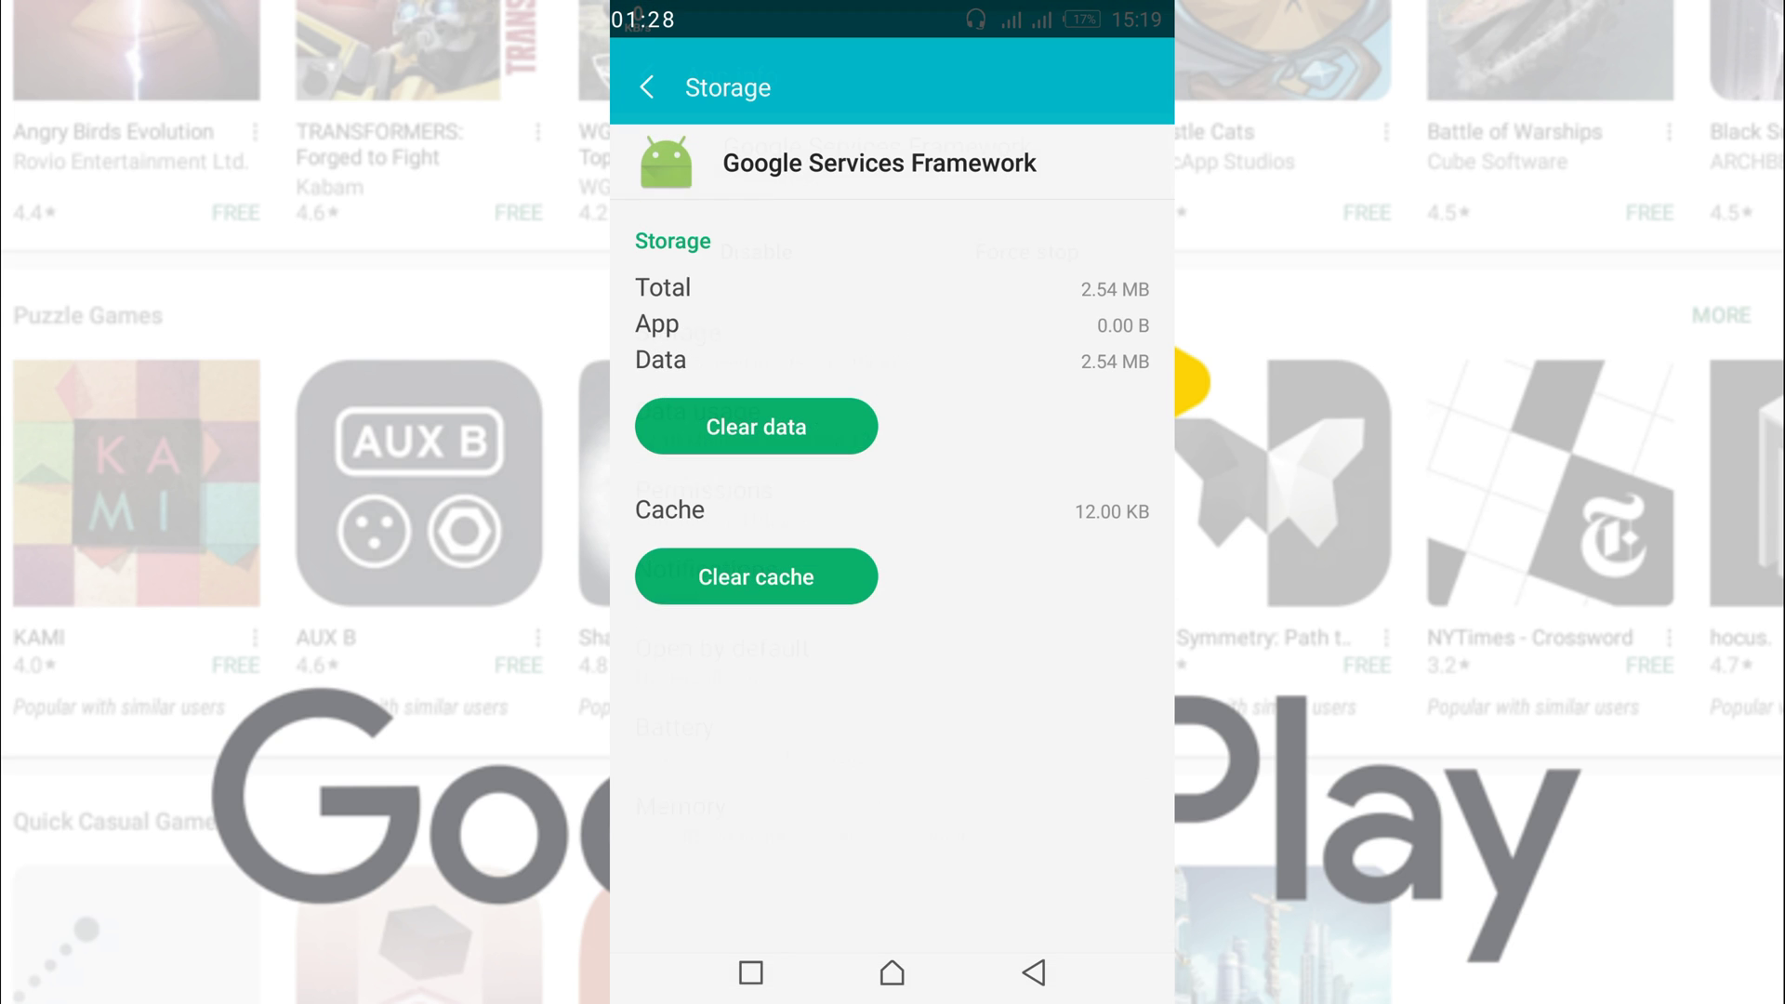
left_click(756, 425)
left_click(1005, 583)
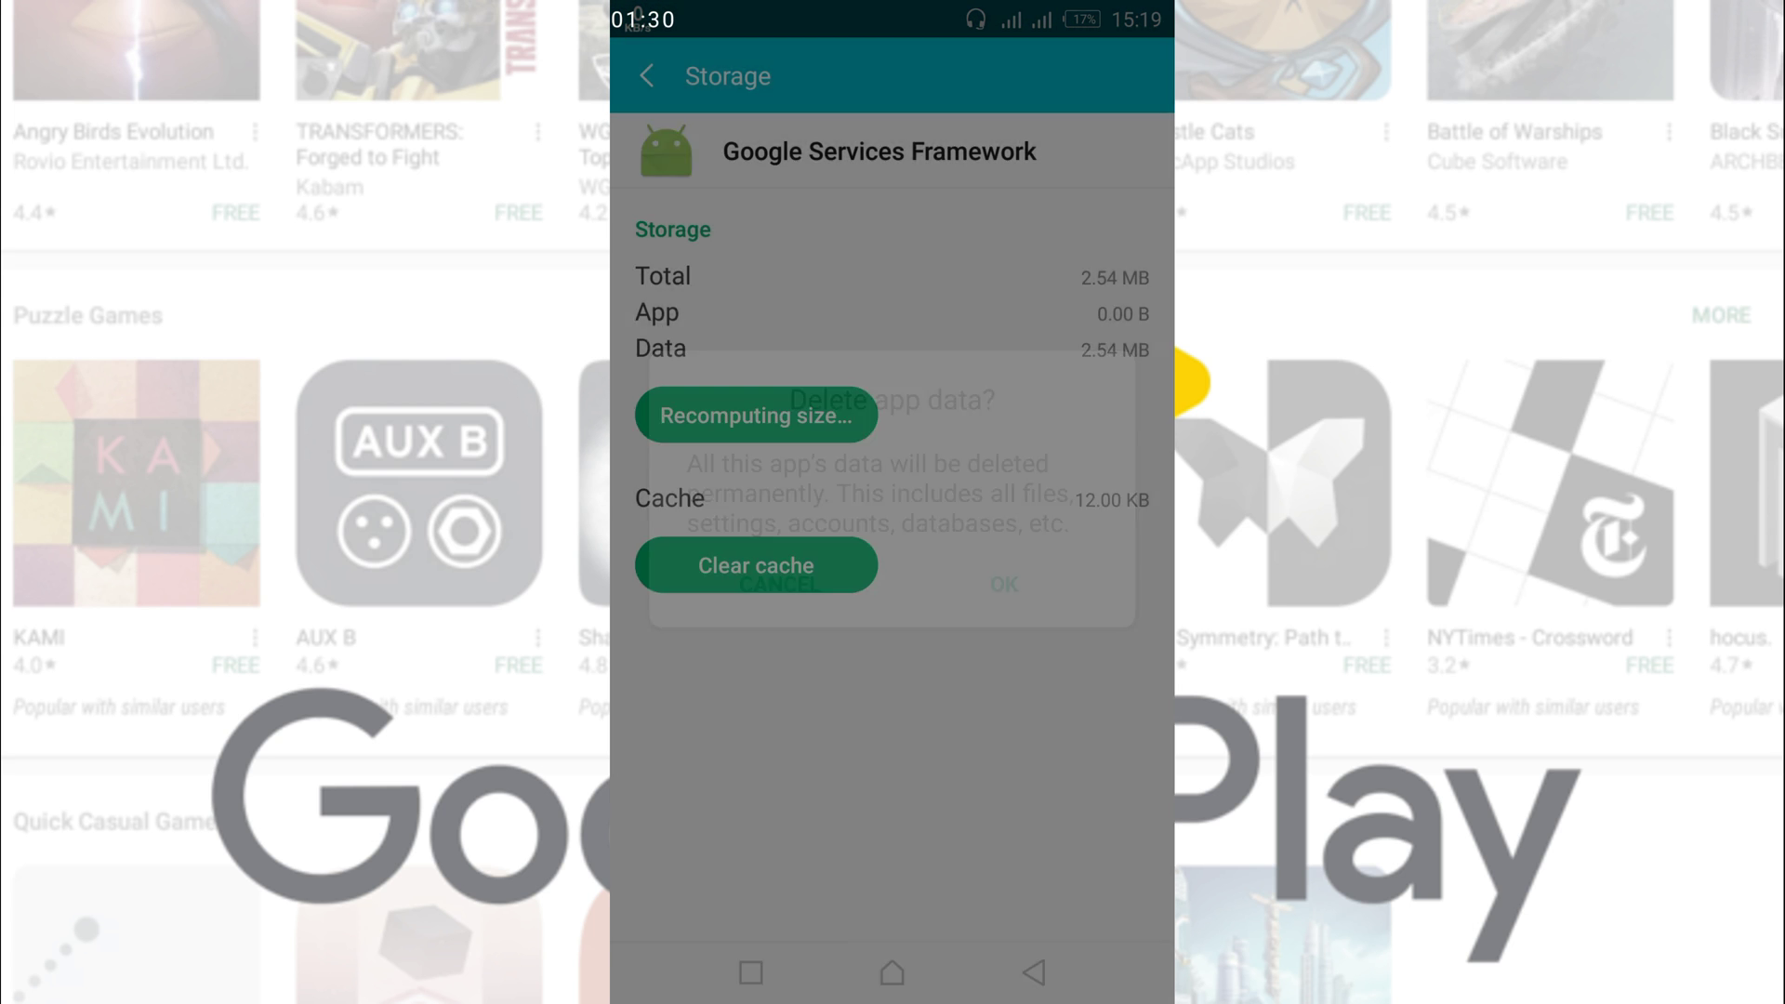
left_click(1033, 972)
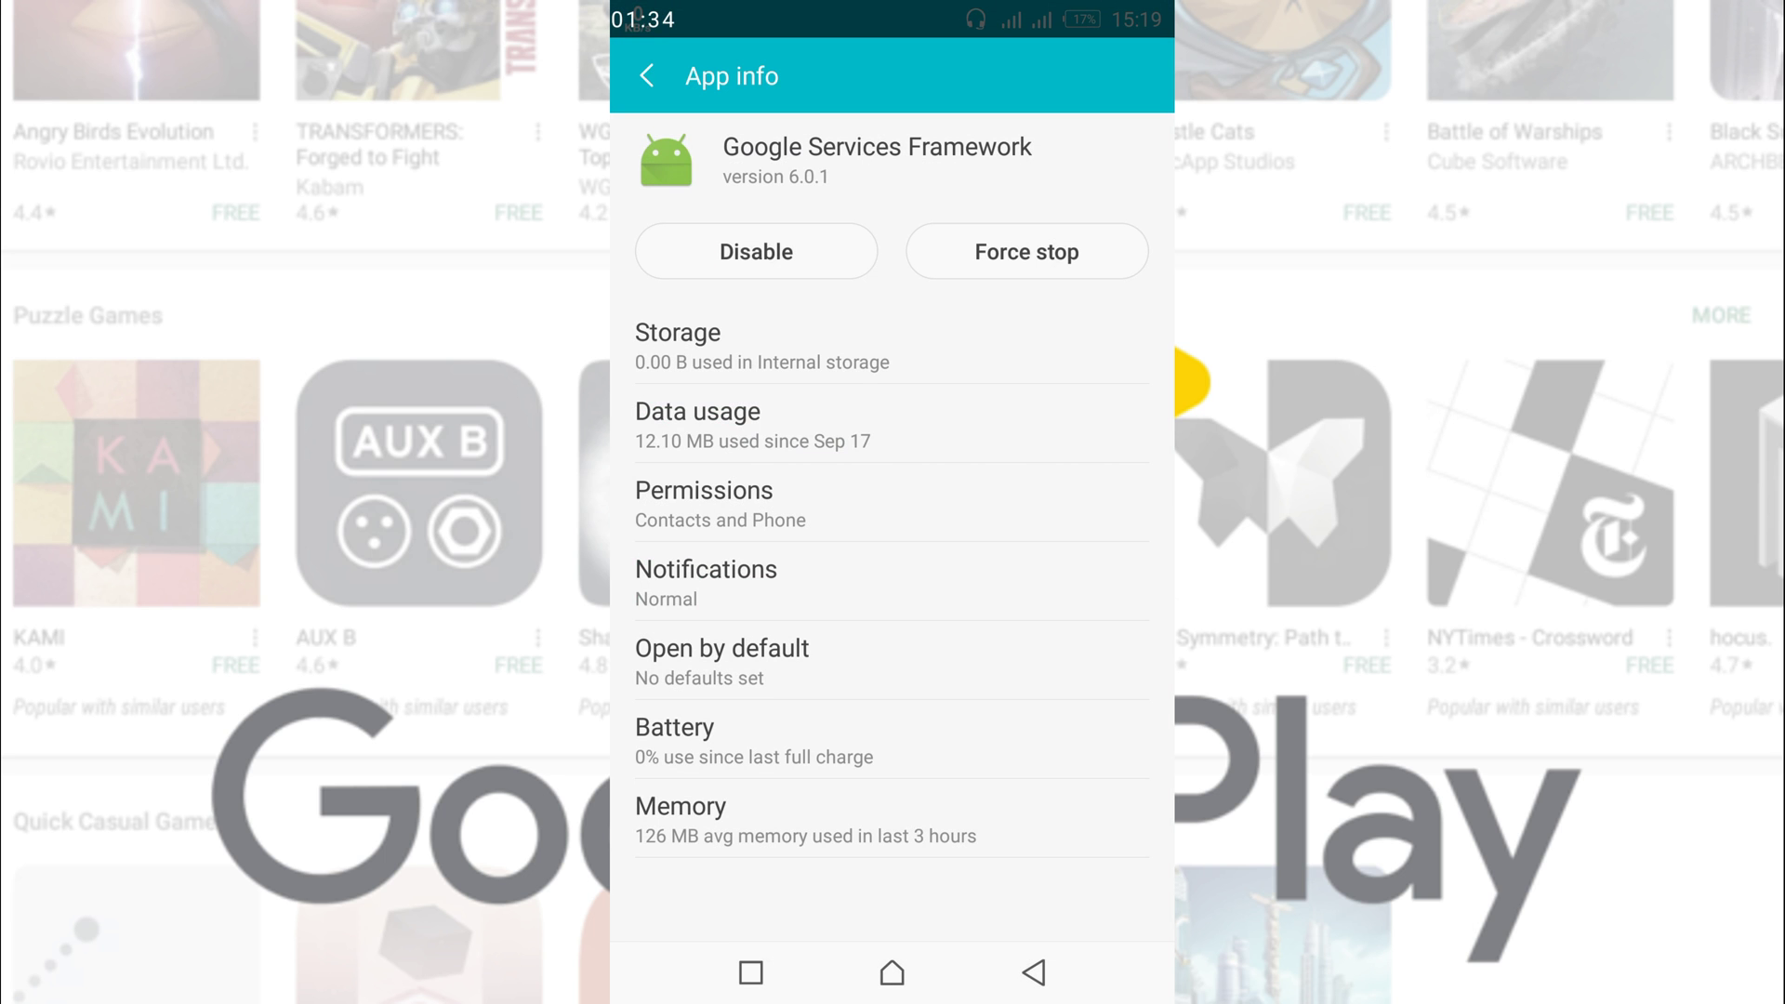
left_click(1034, 971)
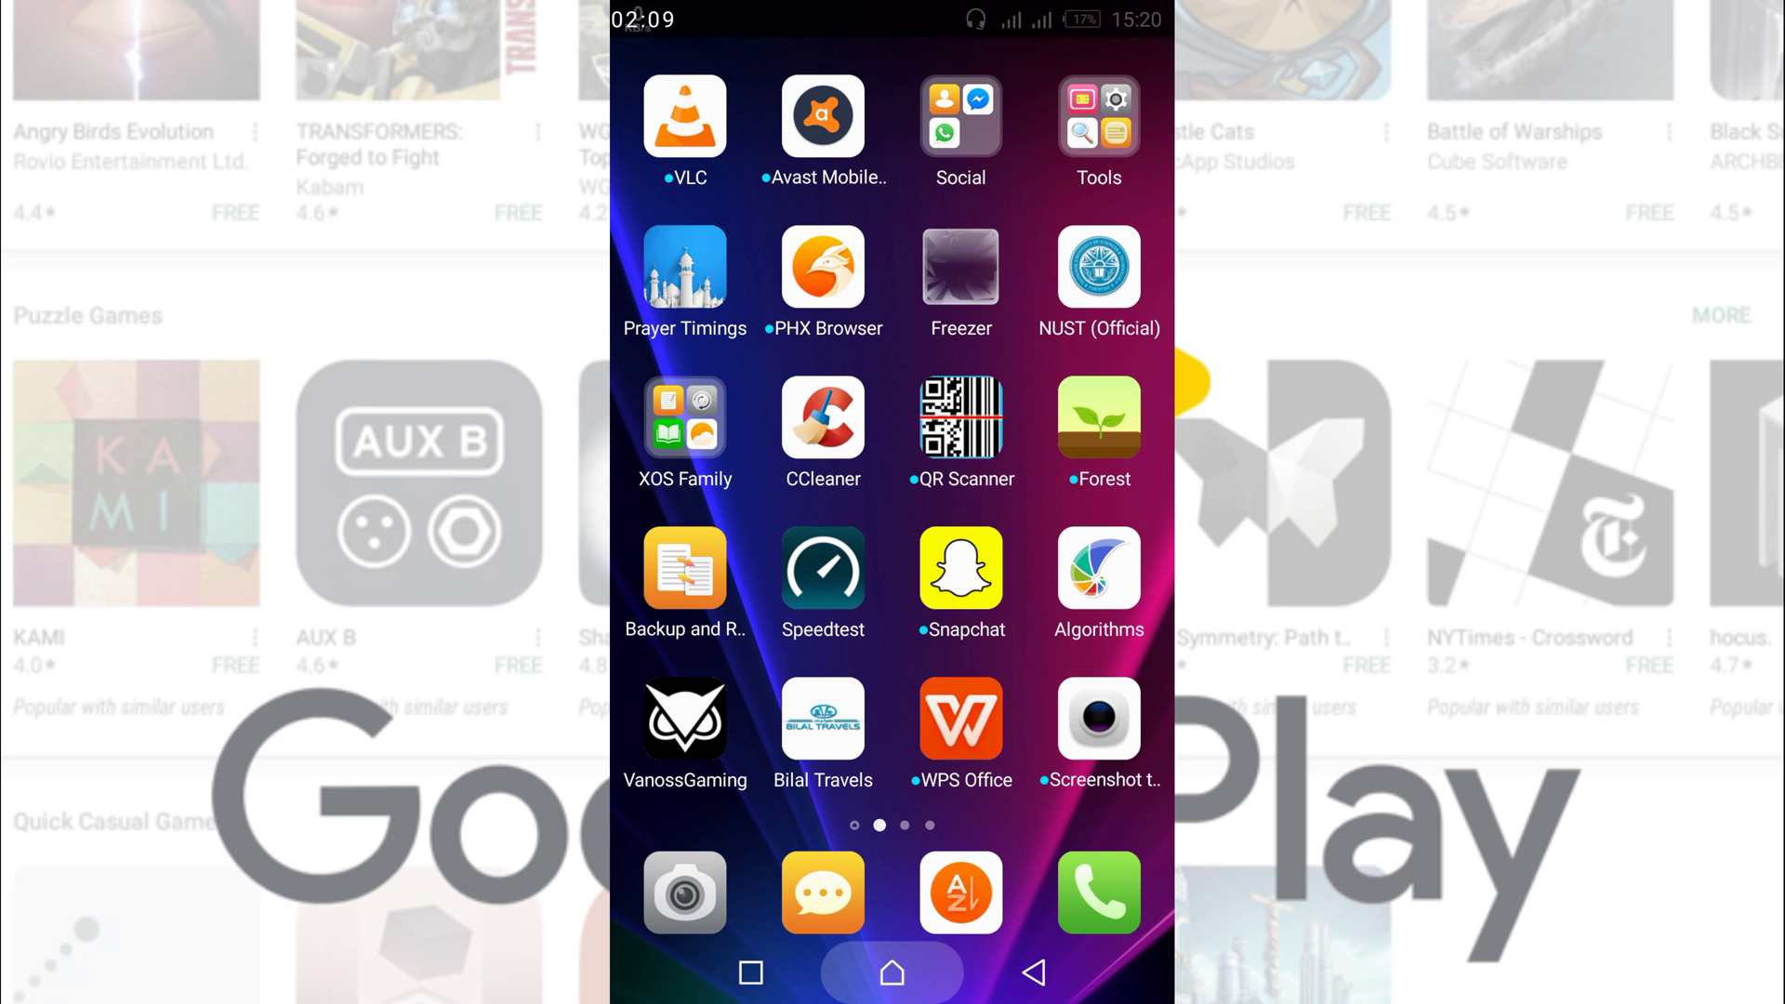
key("Home")
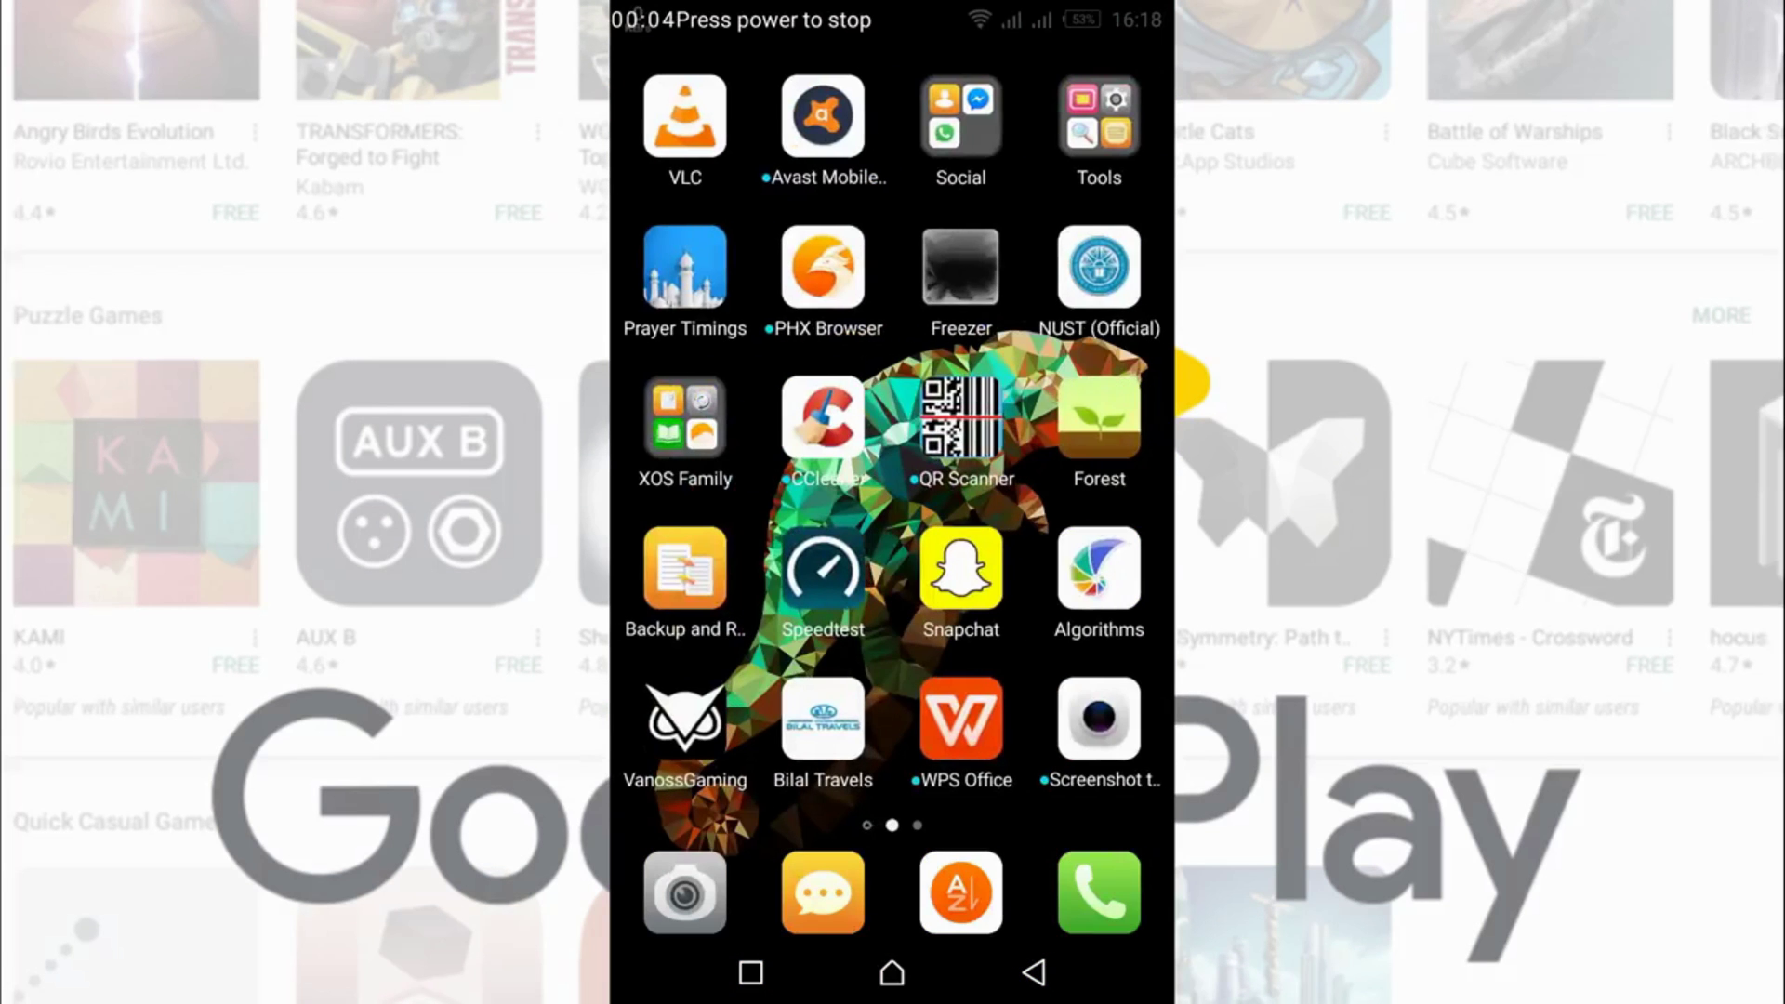
left_click(1100, 118)
- Open Settings and go to the Other Accounts page
left_click(823, 218)
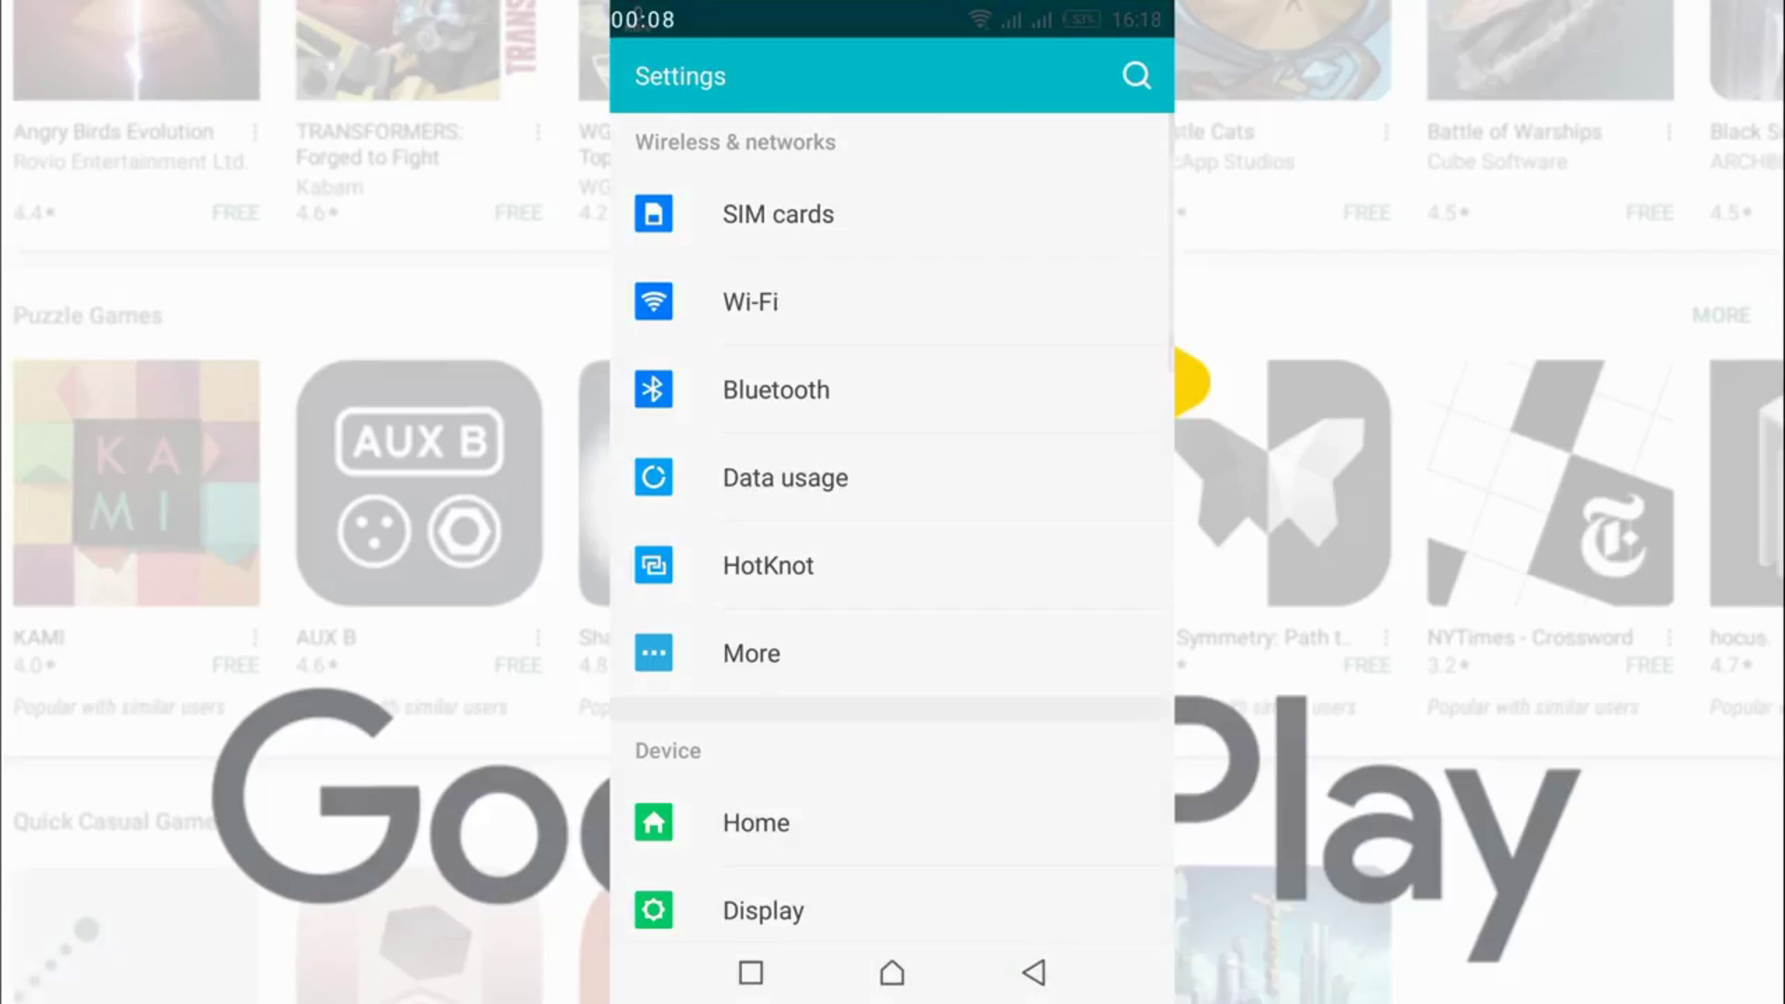
scroll(894, 558, "down", 2)
scroll(894, 558, "down", 5)
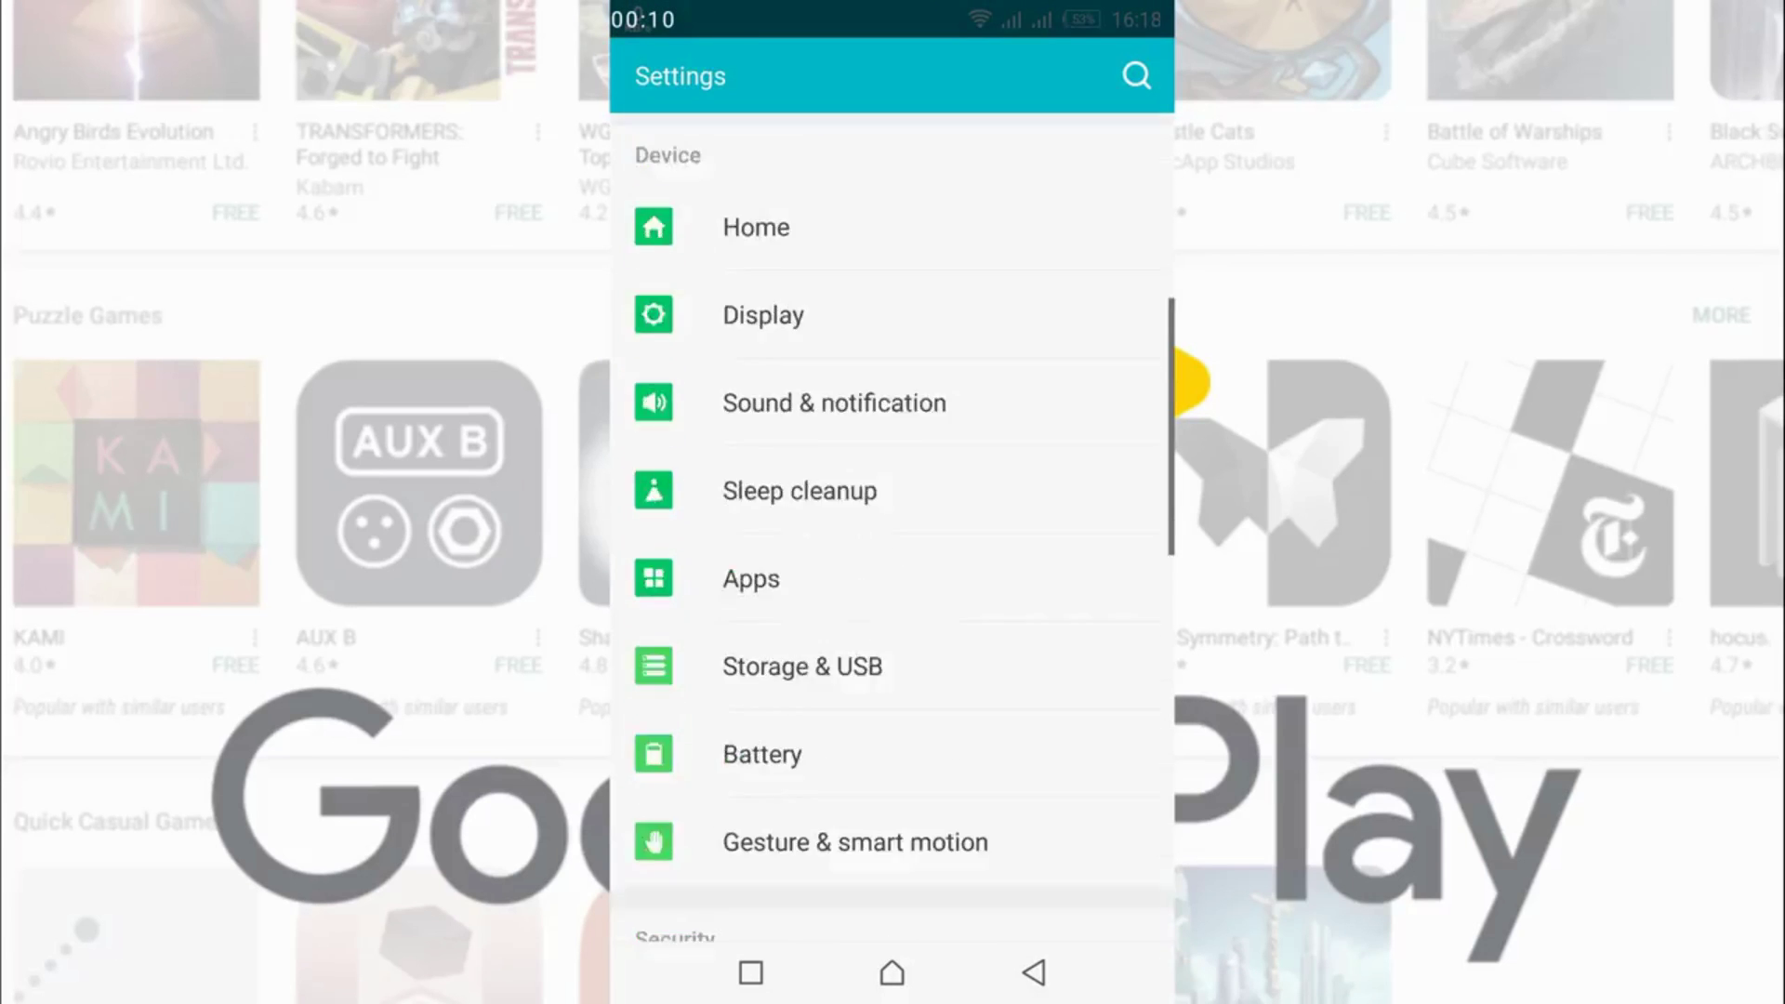
scroll(893, 559, "down", 4)
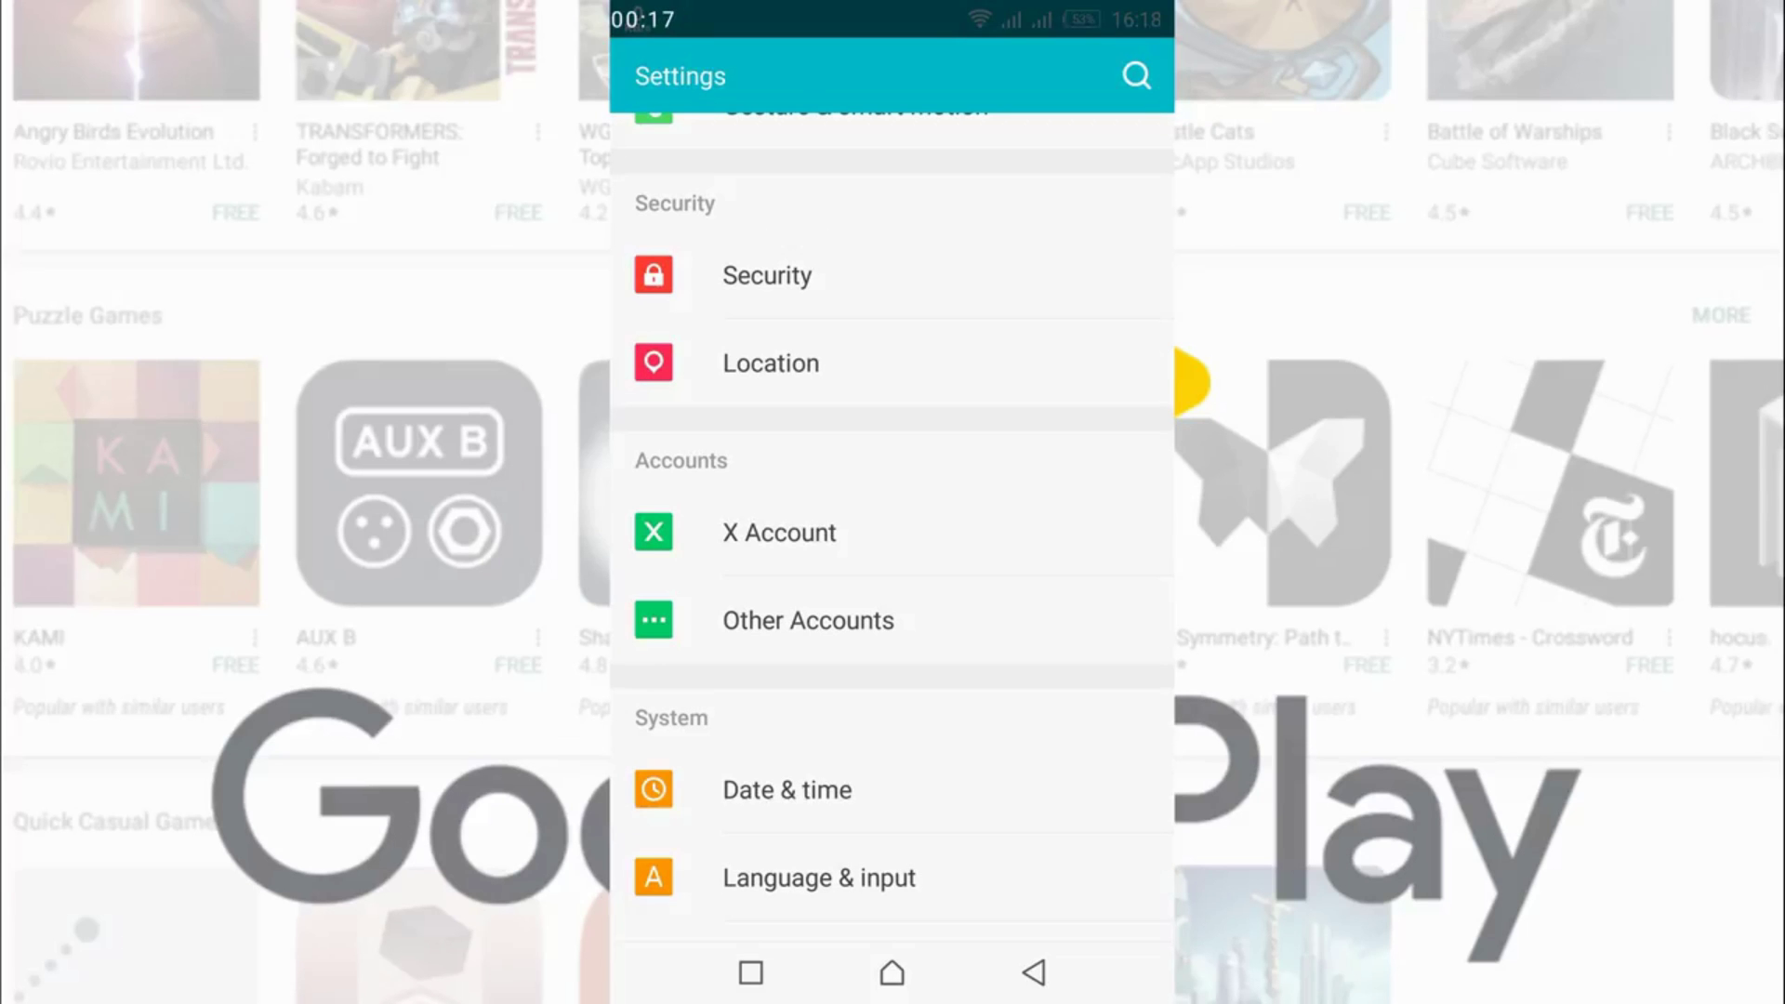
left_click(910, 622)
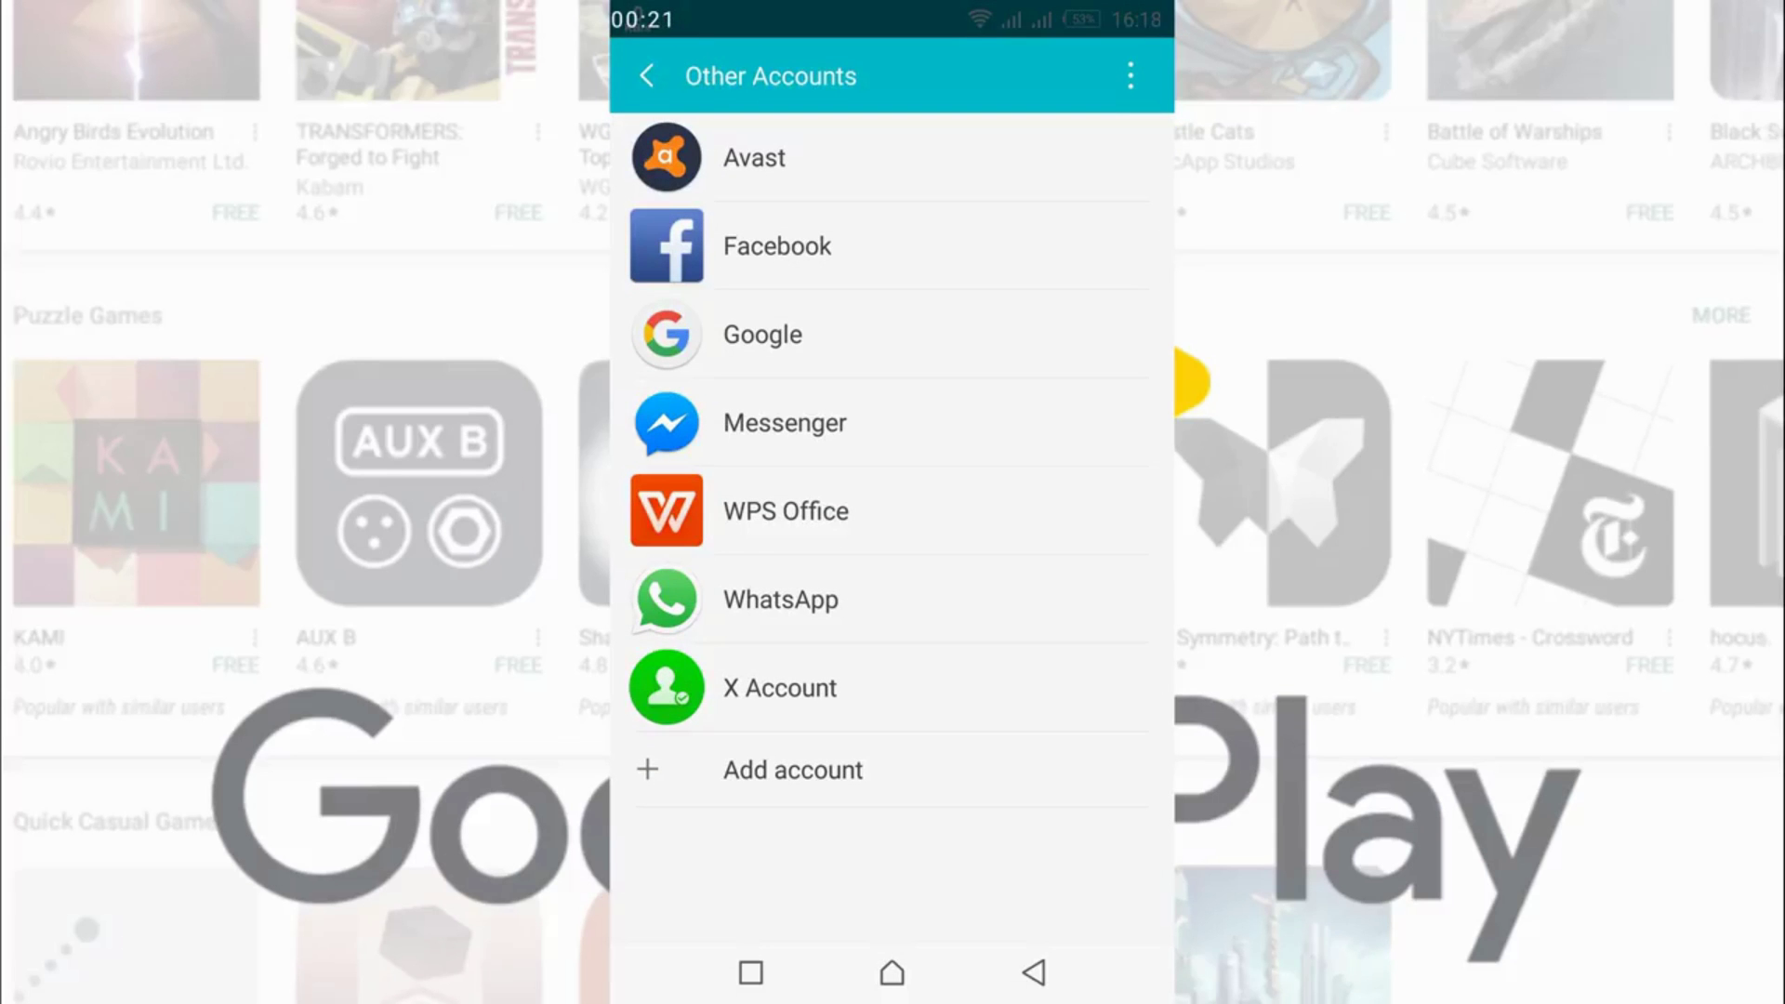
- Remove the Google account via its menu and confirm the removal
left_click(836, 336)
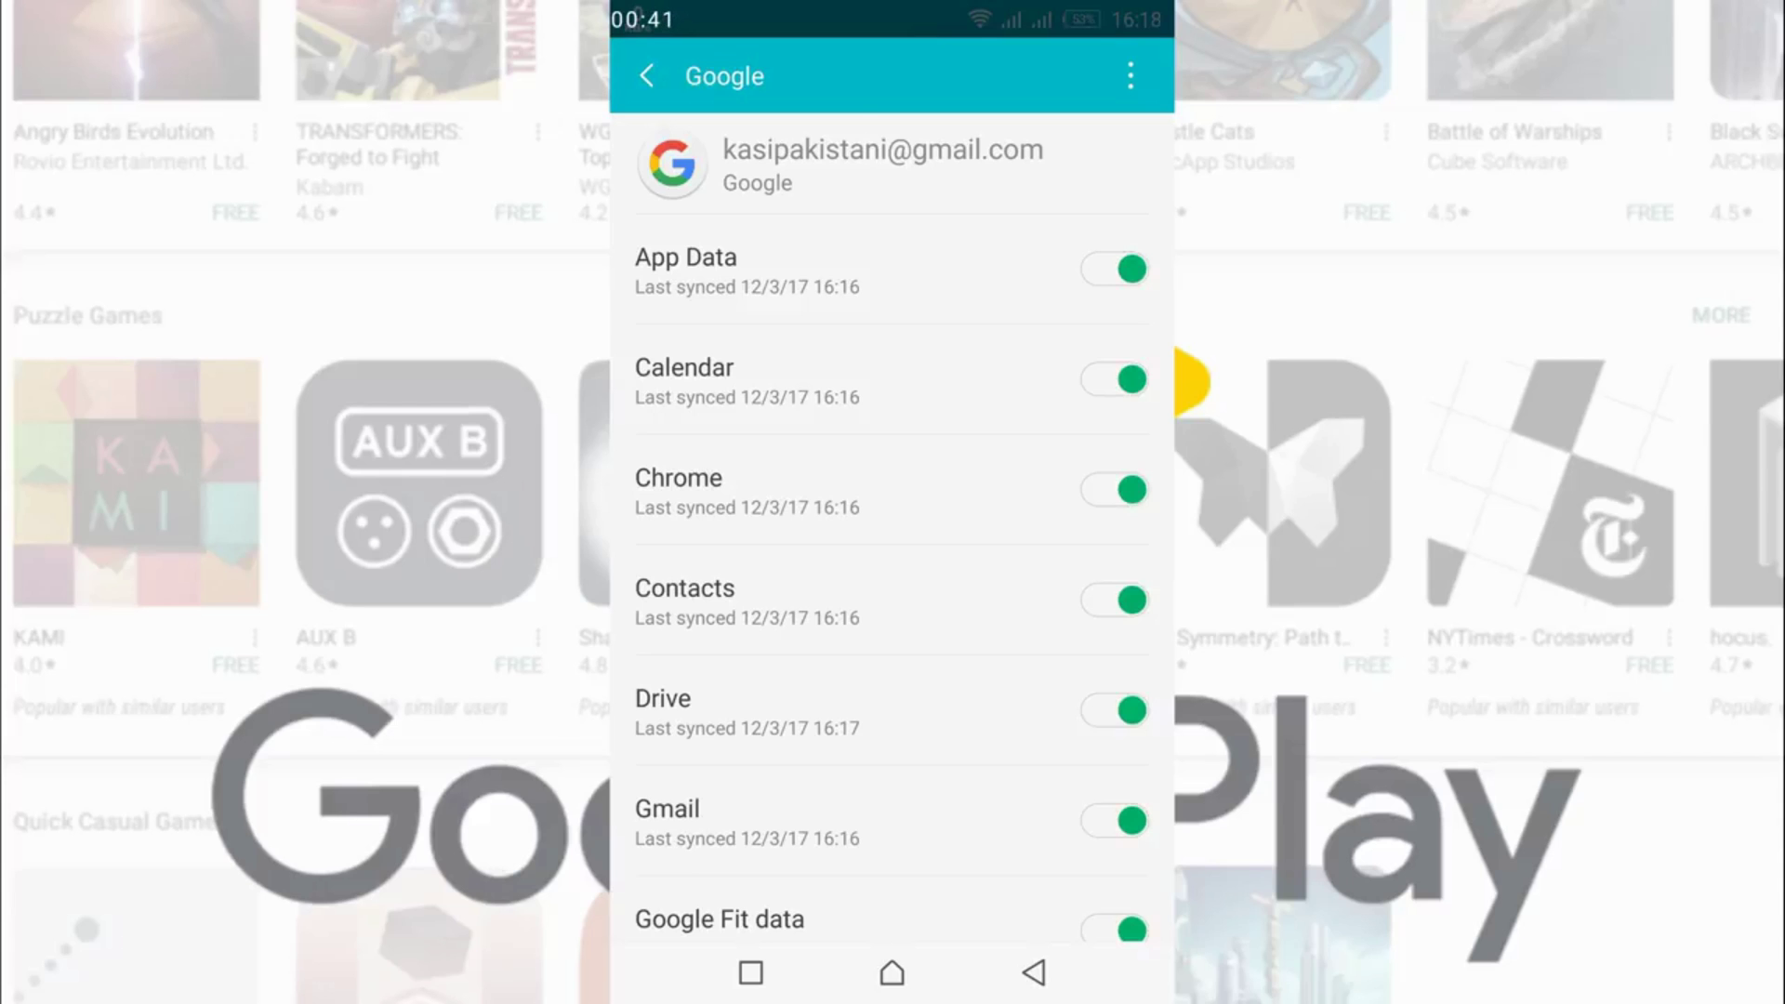
left_click(1131, 76)
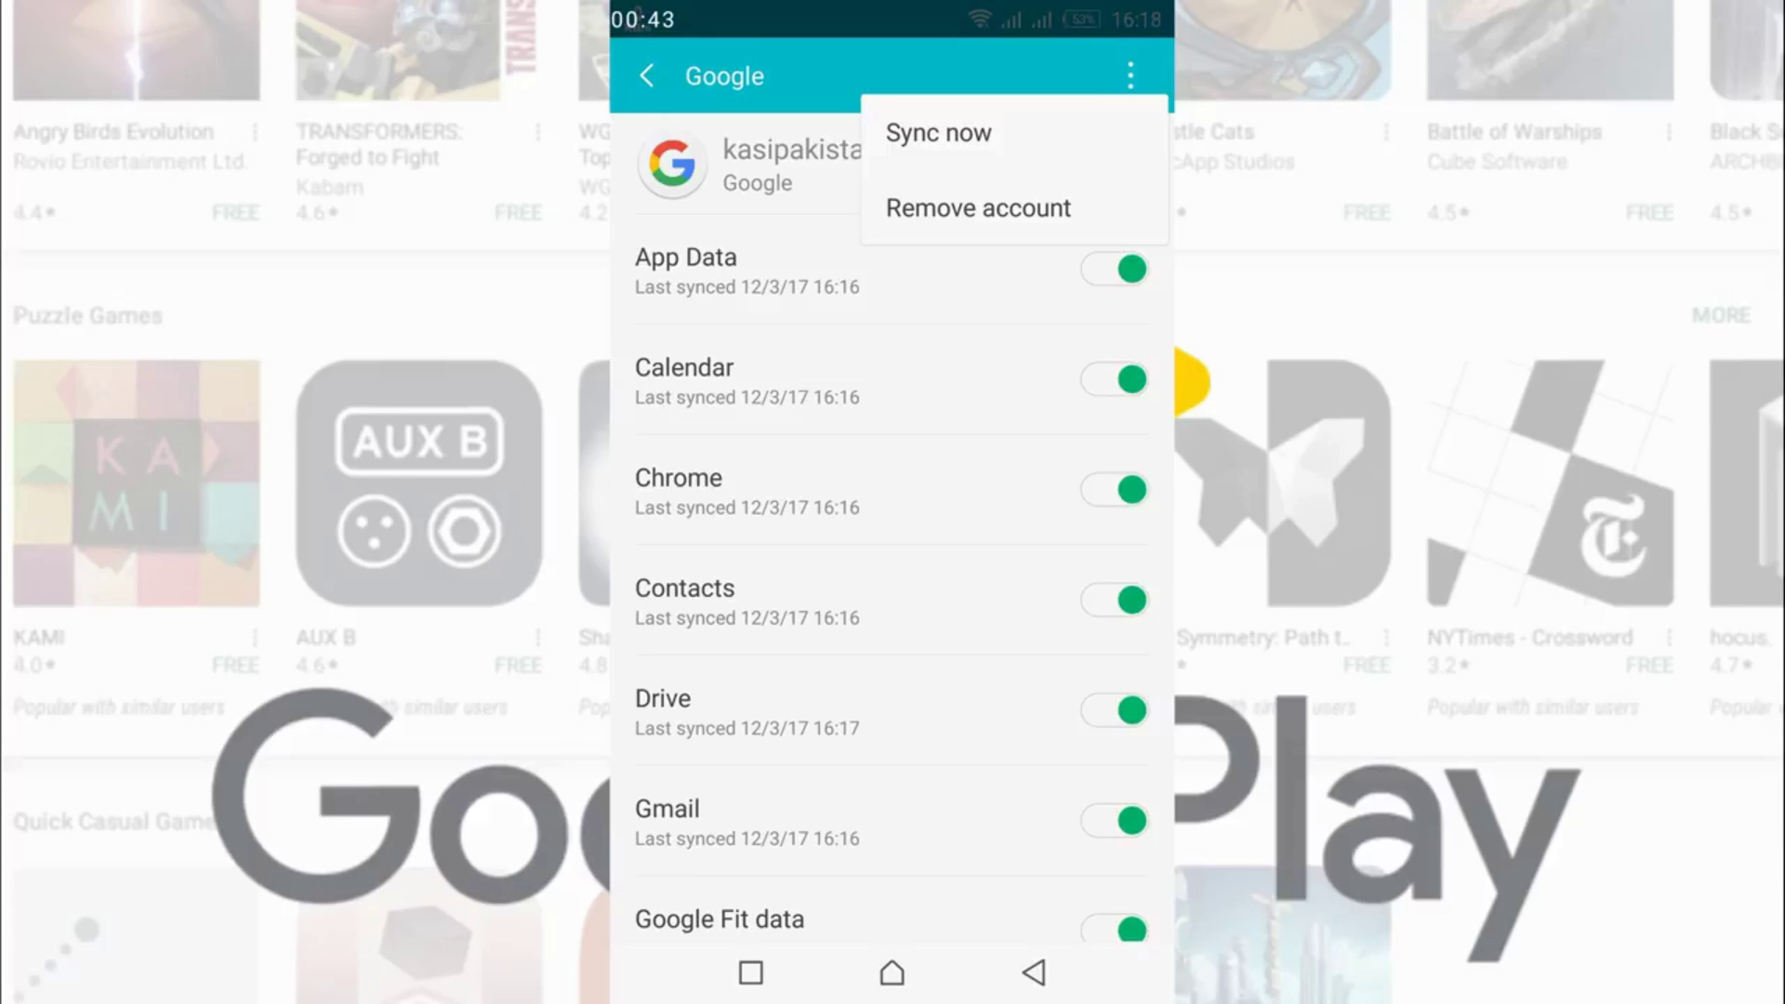
left_click(978, 209)
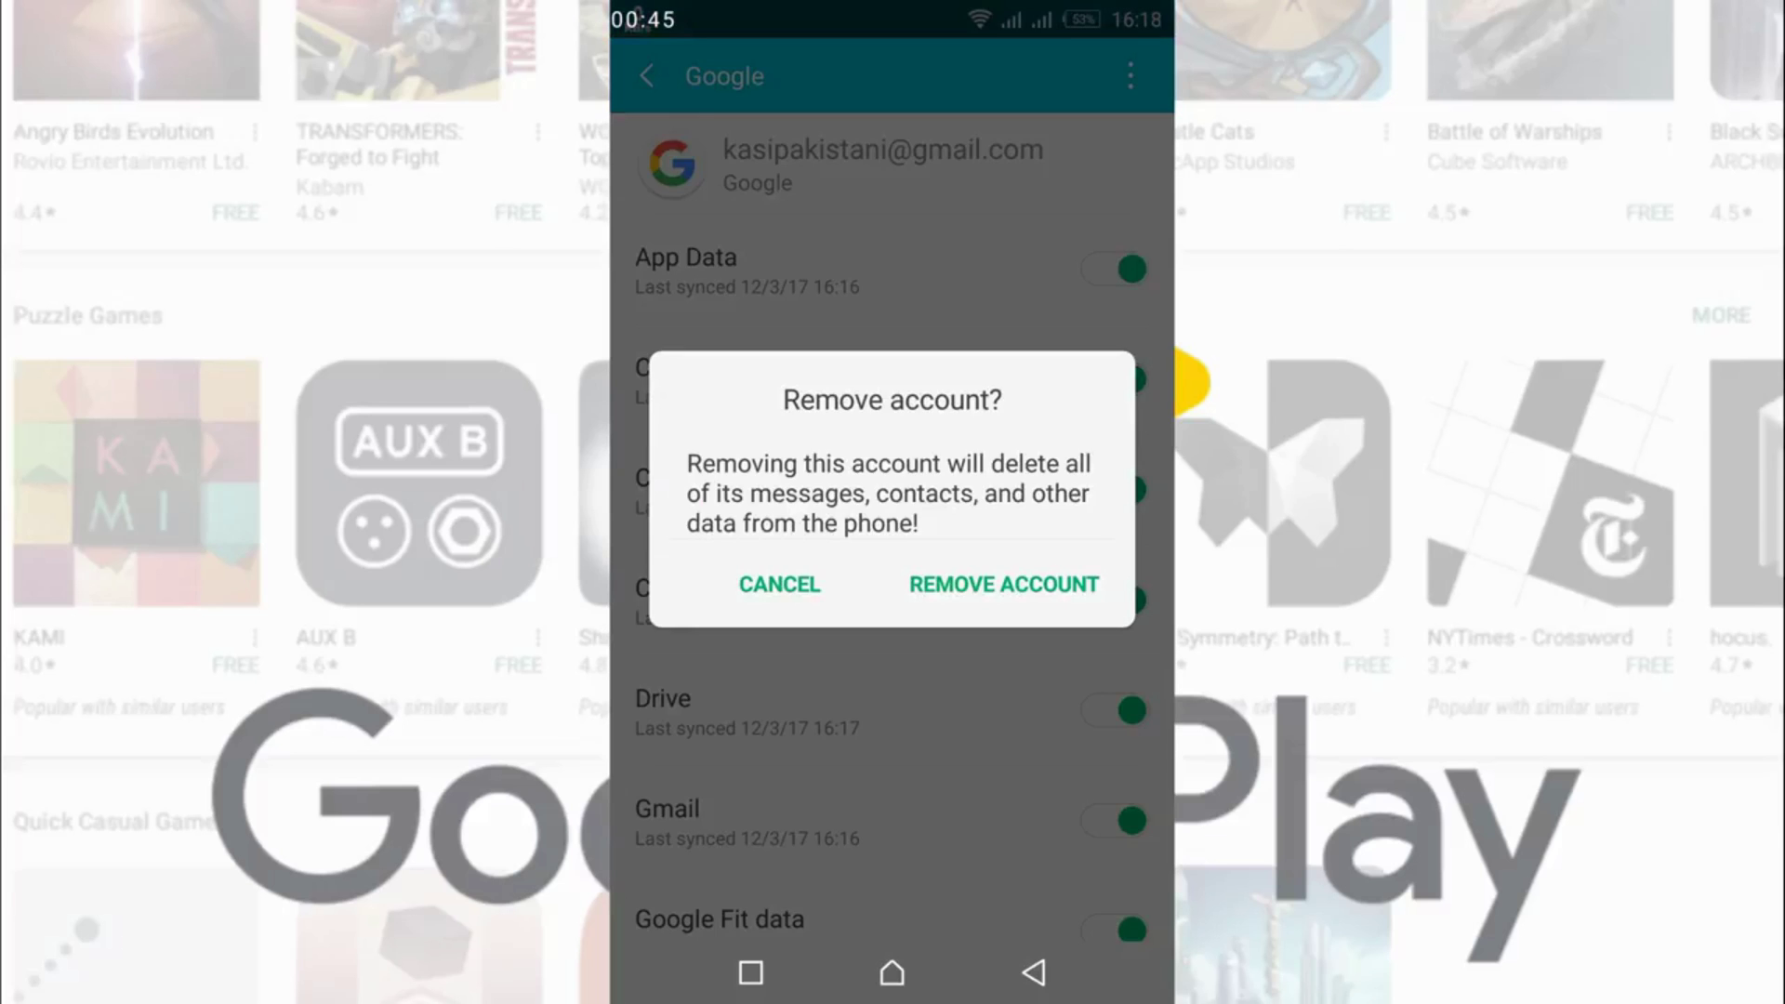
left_click(778, 583)
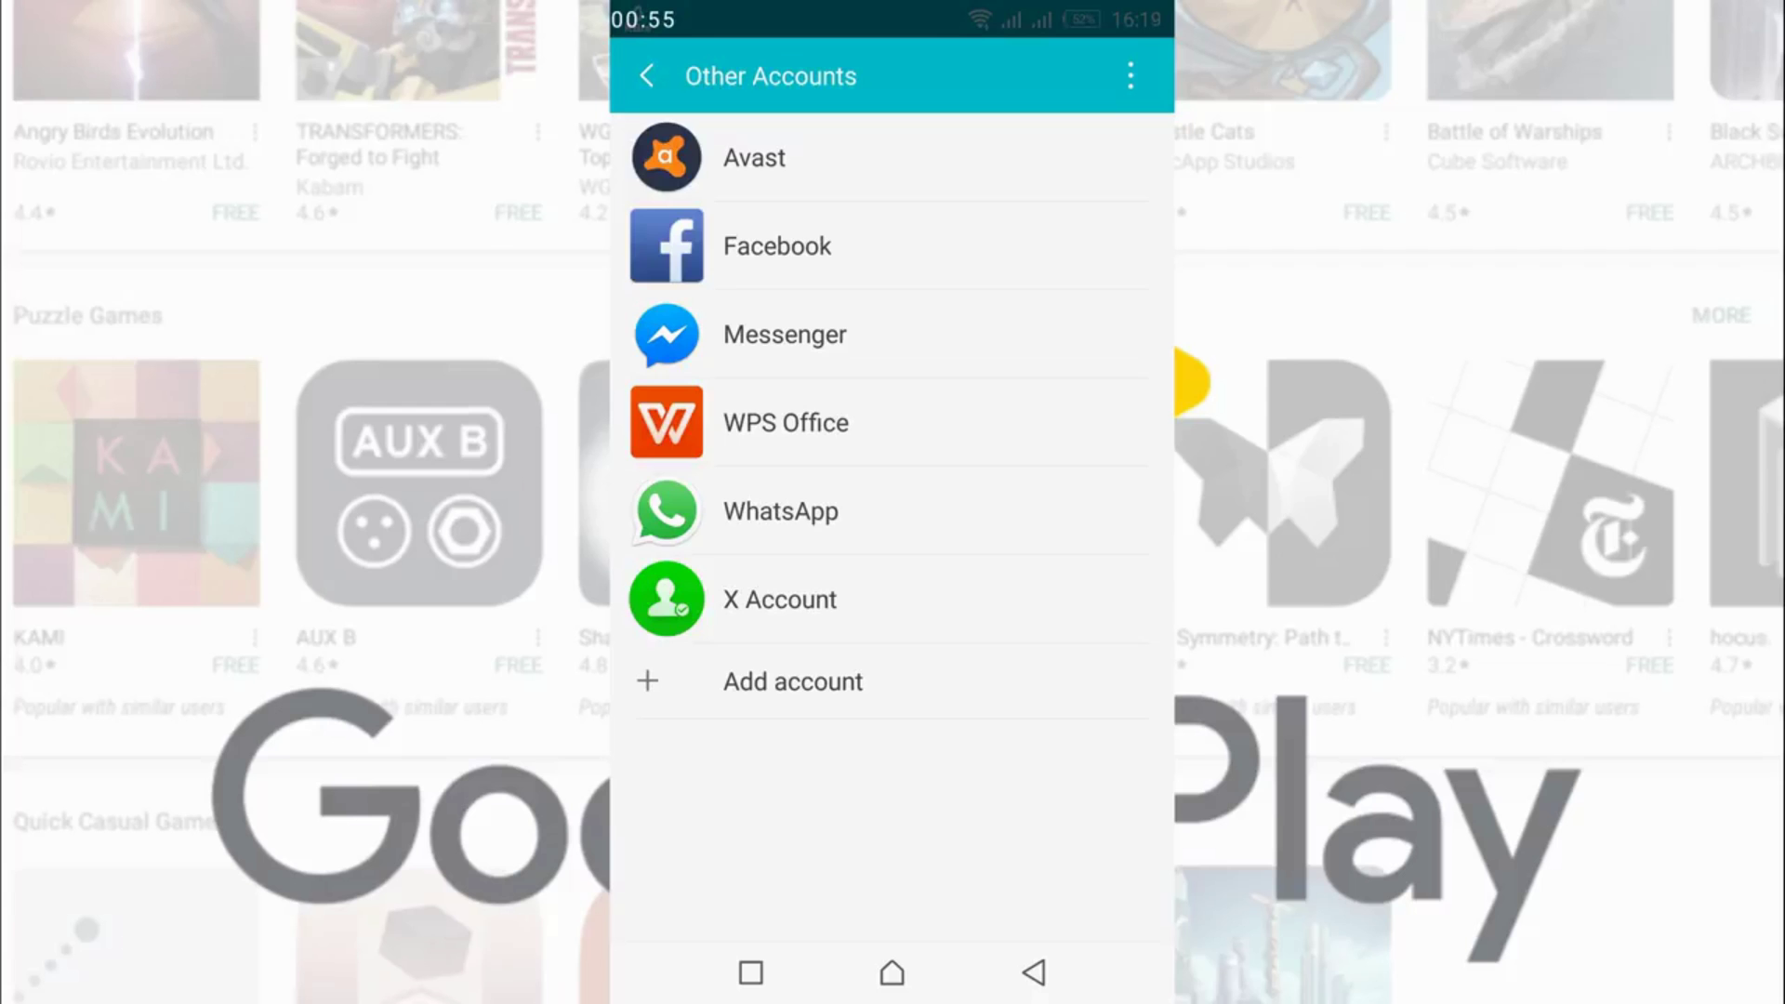
- Start adding an account and choose Google as the type
left_click(794, 681)
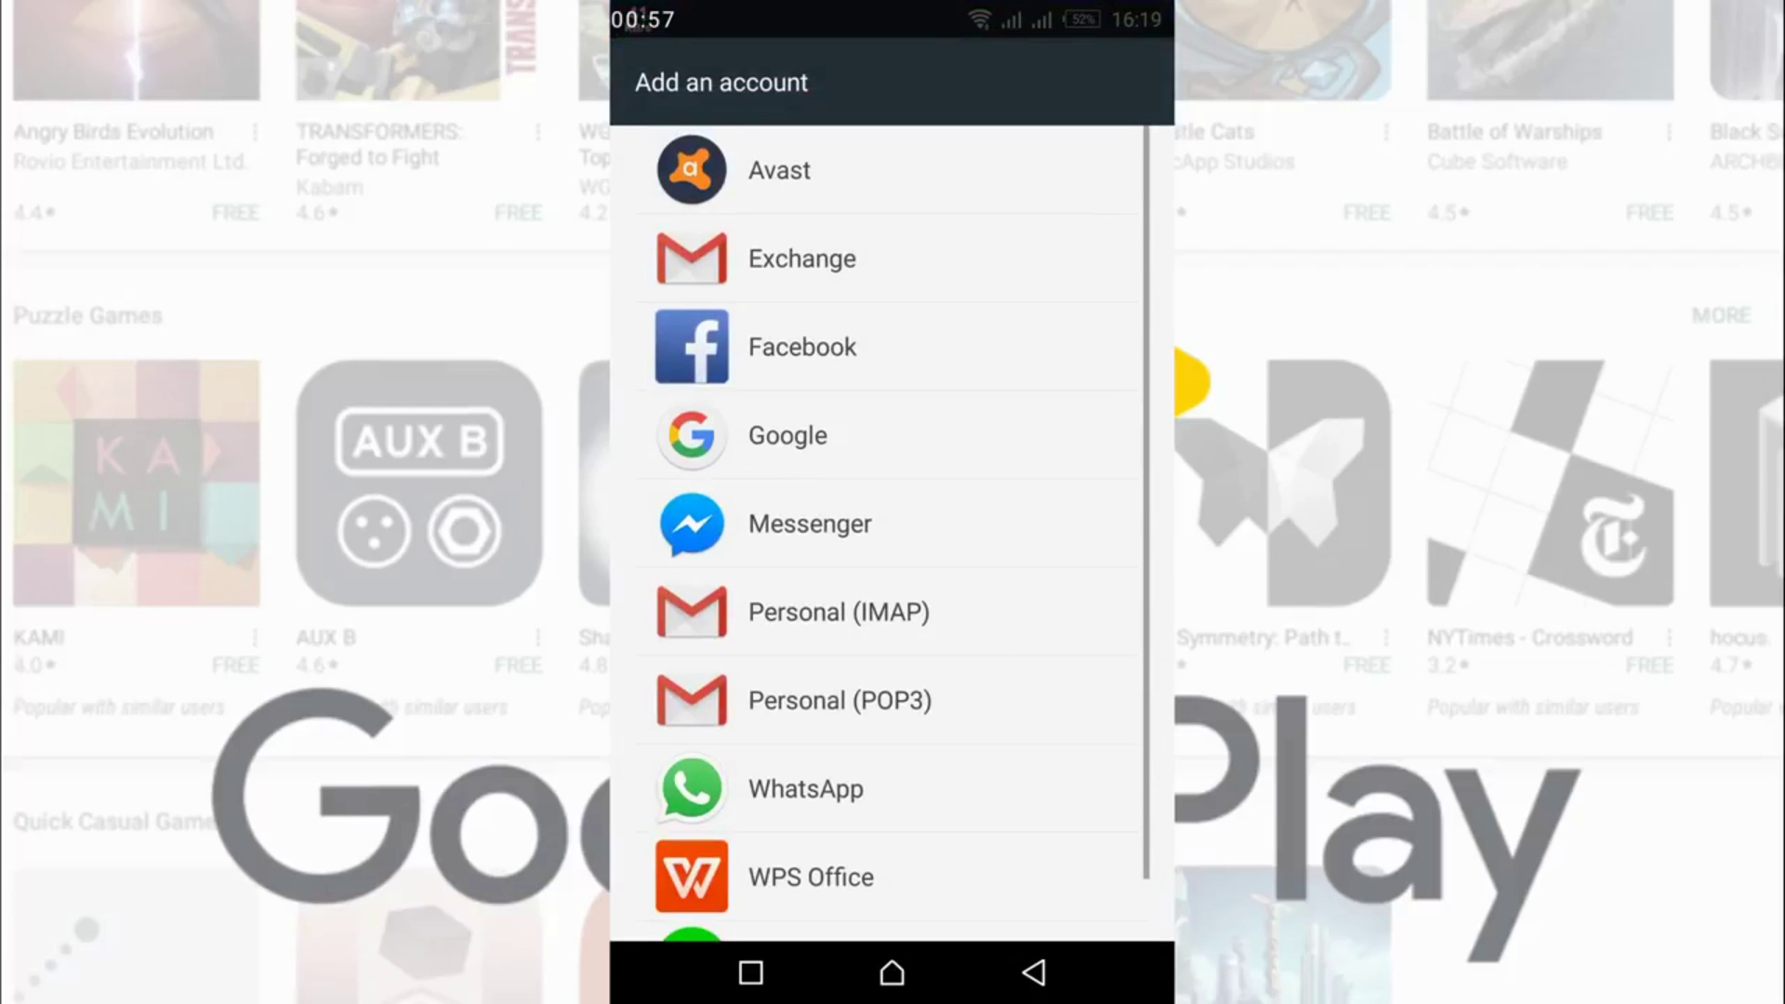
left_click(788, 435)
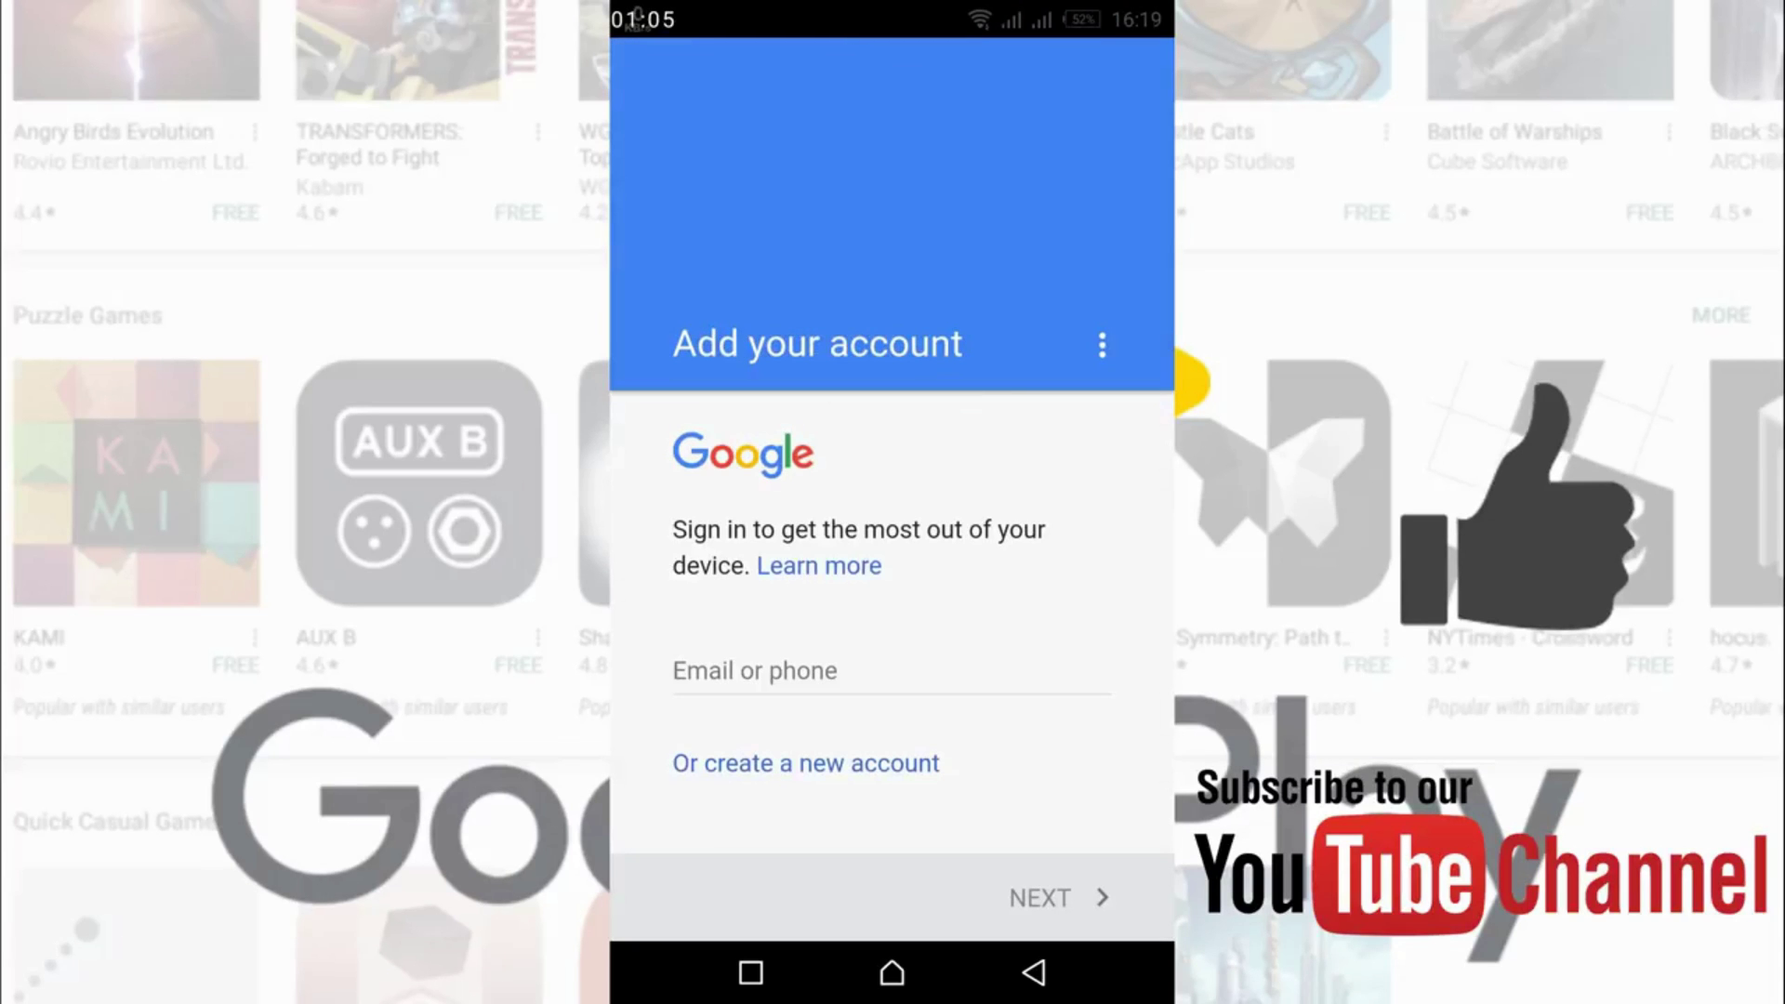
- Enter the Gmail address and password and submit them
left_click(893, 671)
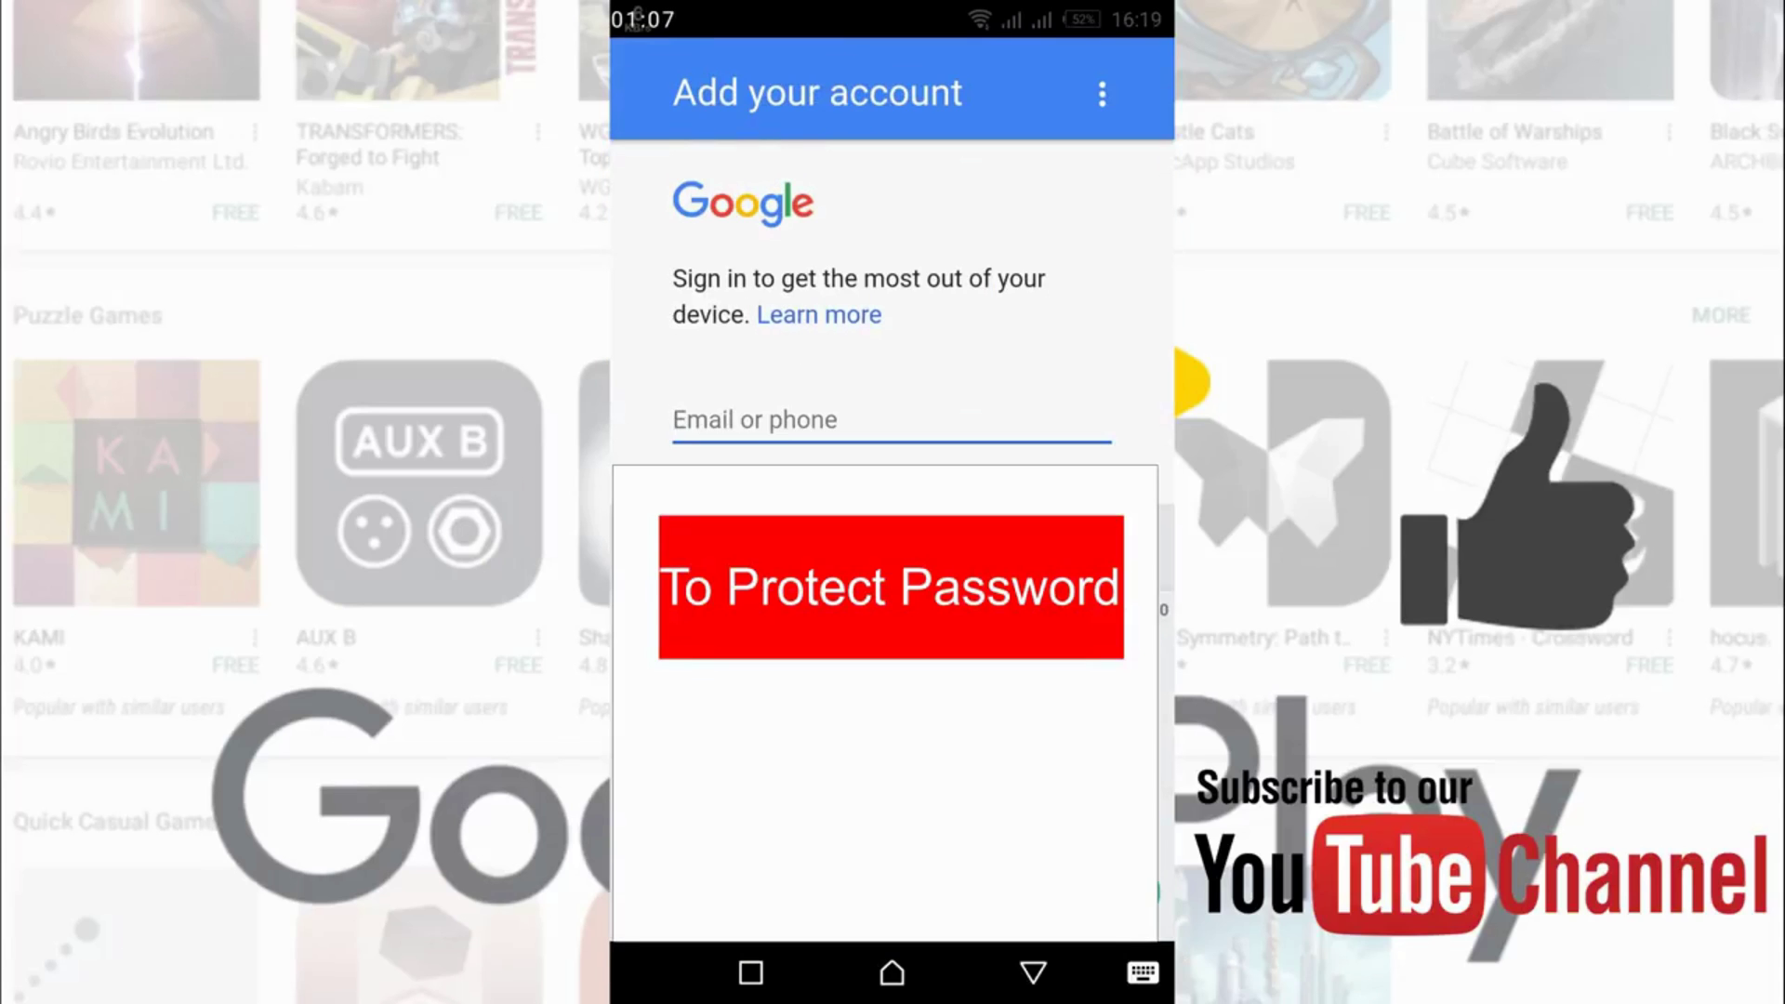
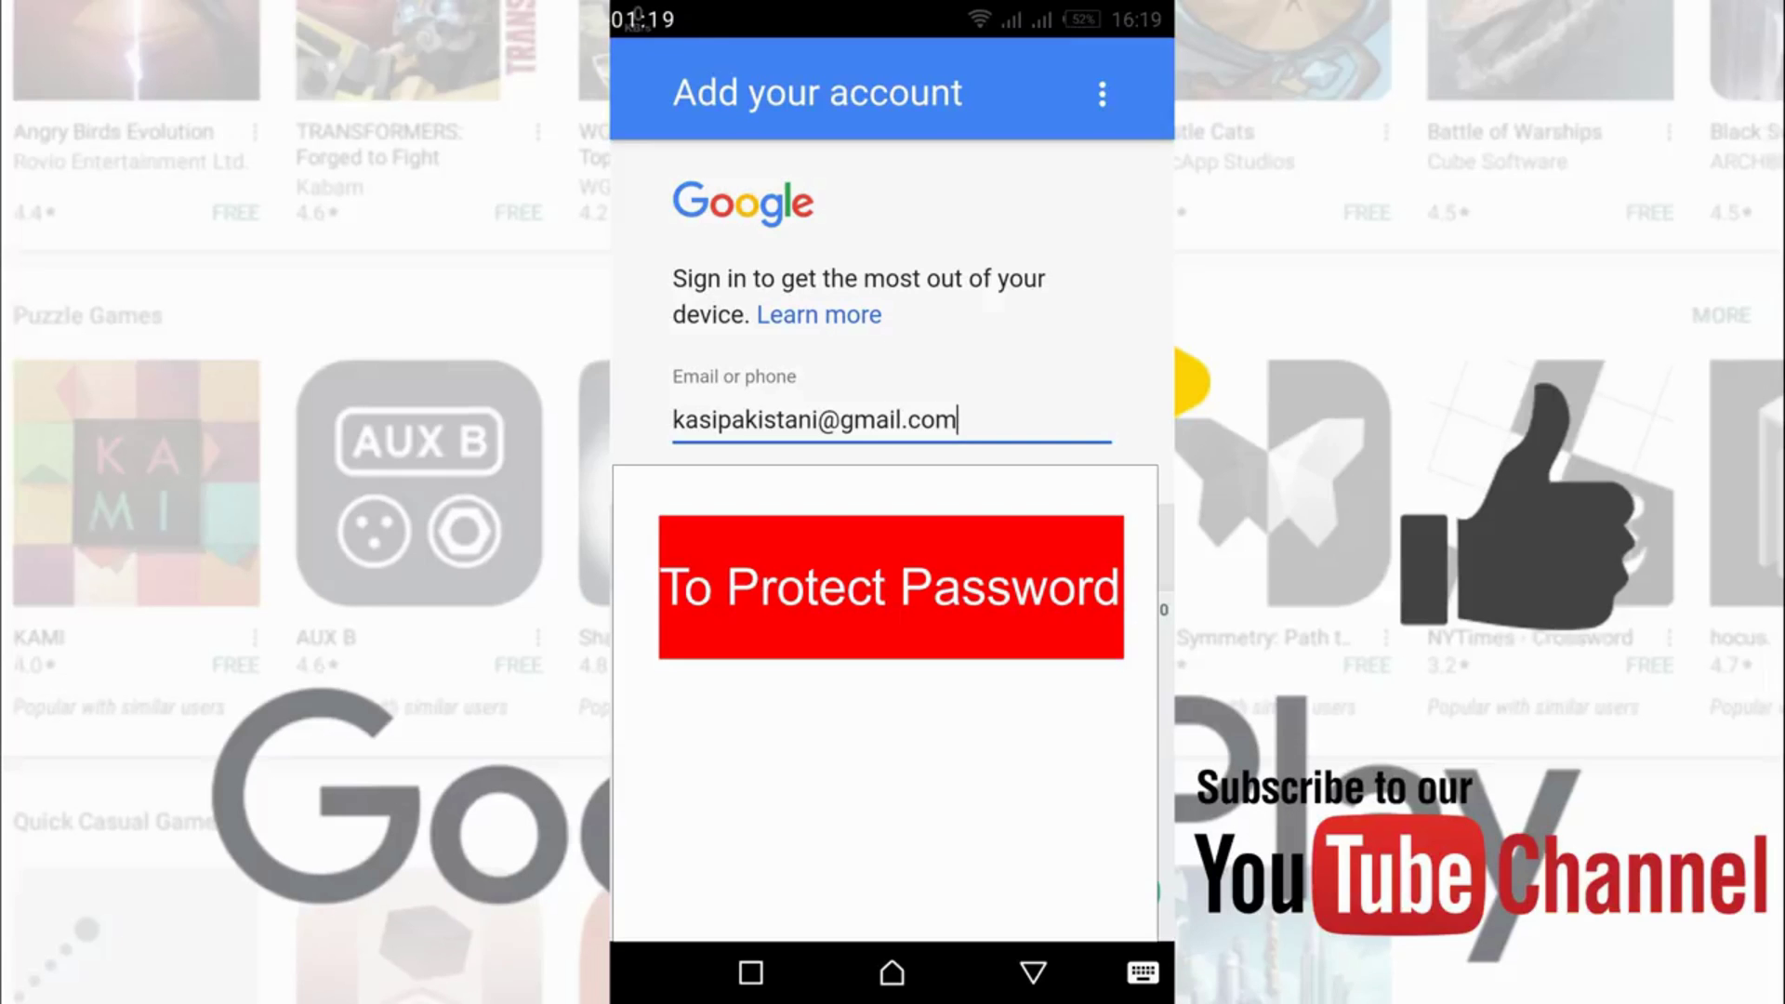
key("Return")
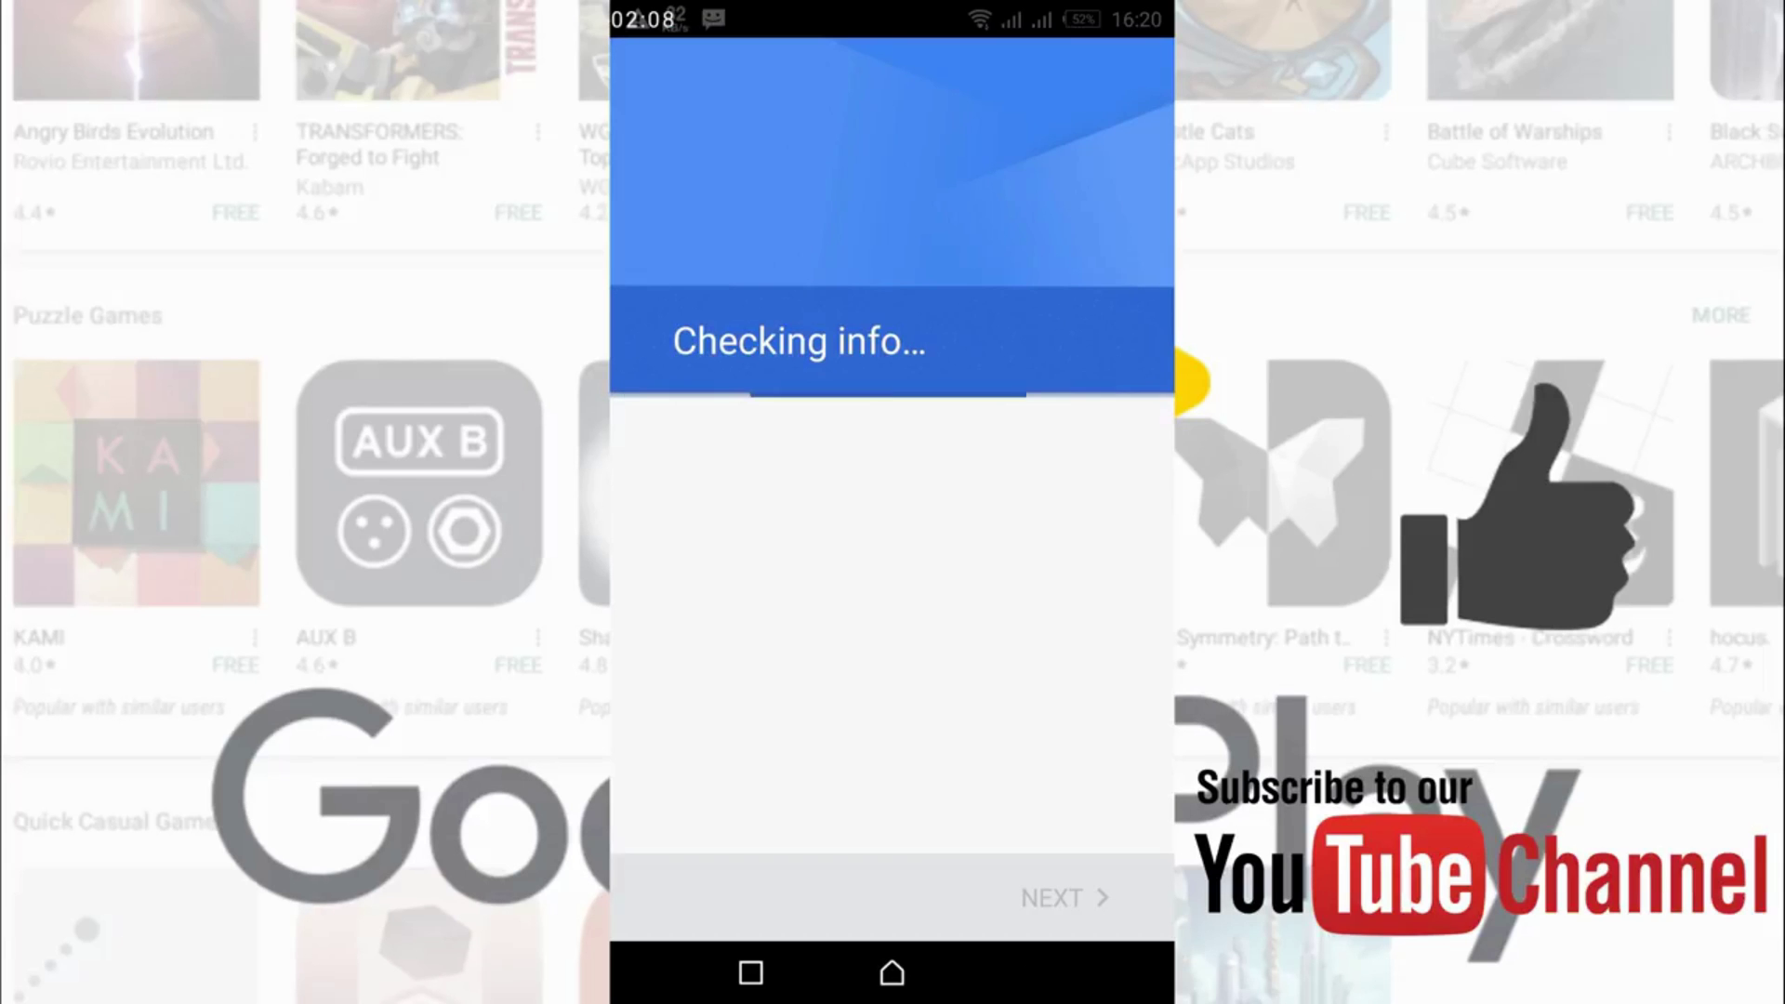
scroll(893, 559, "down", 5)
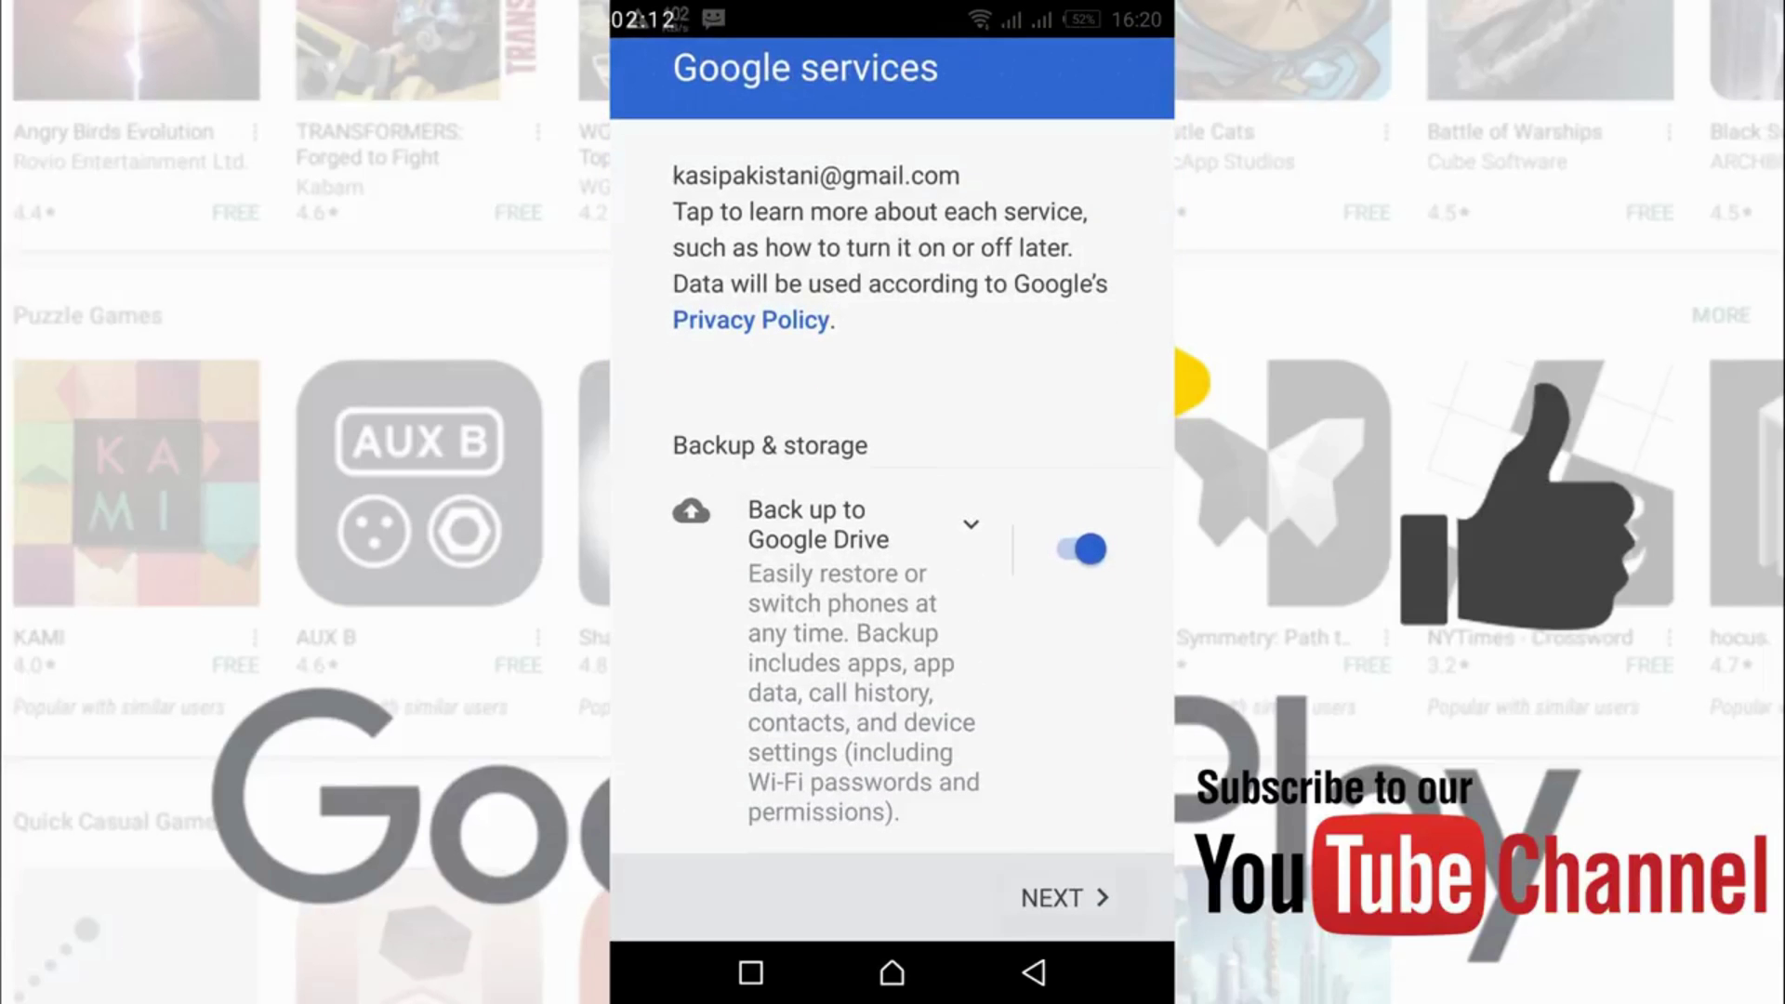
- Accept Google services, skip payment info with No thanks, and continue
left_click(1064, 899)
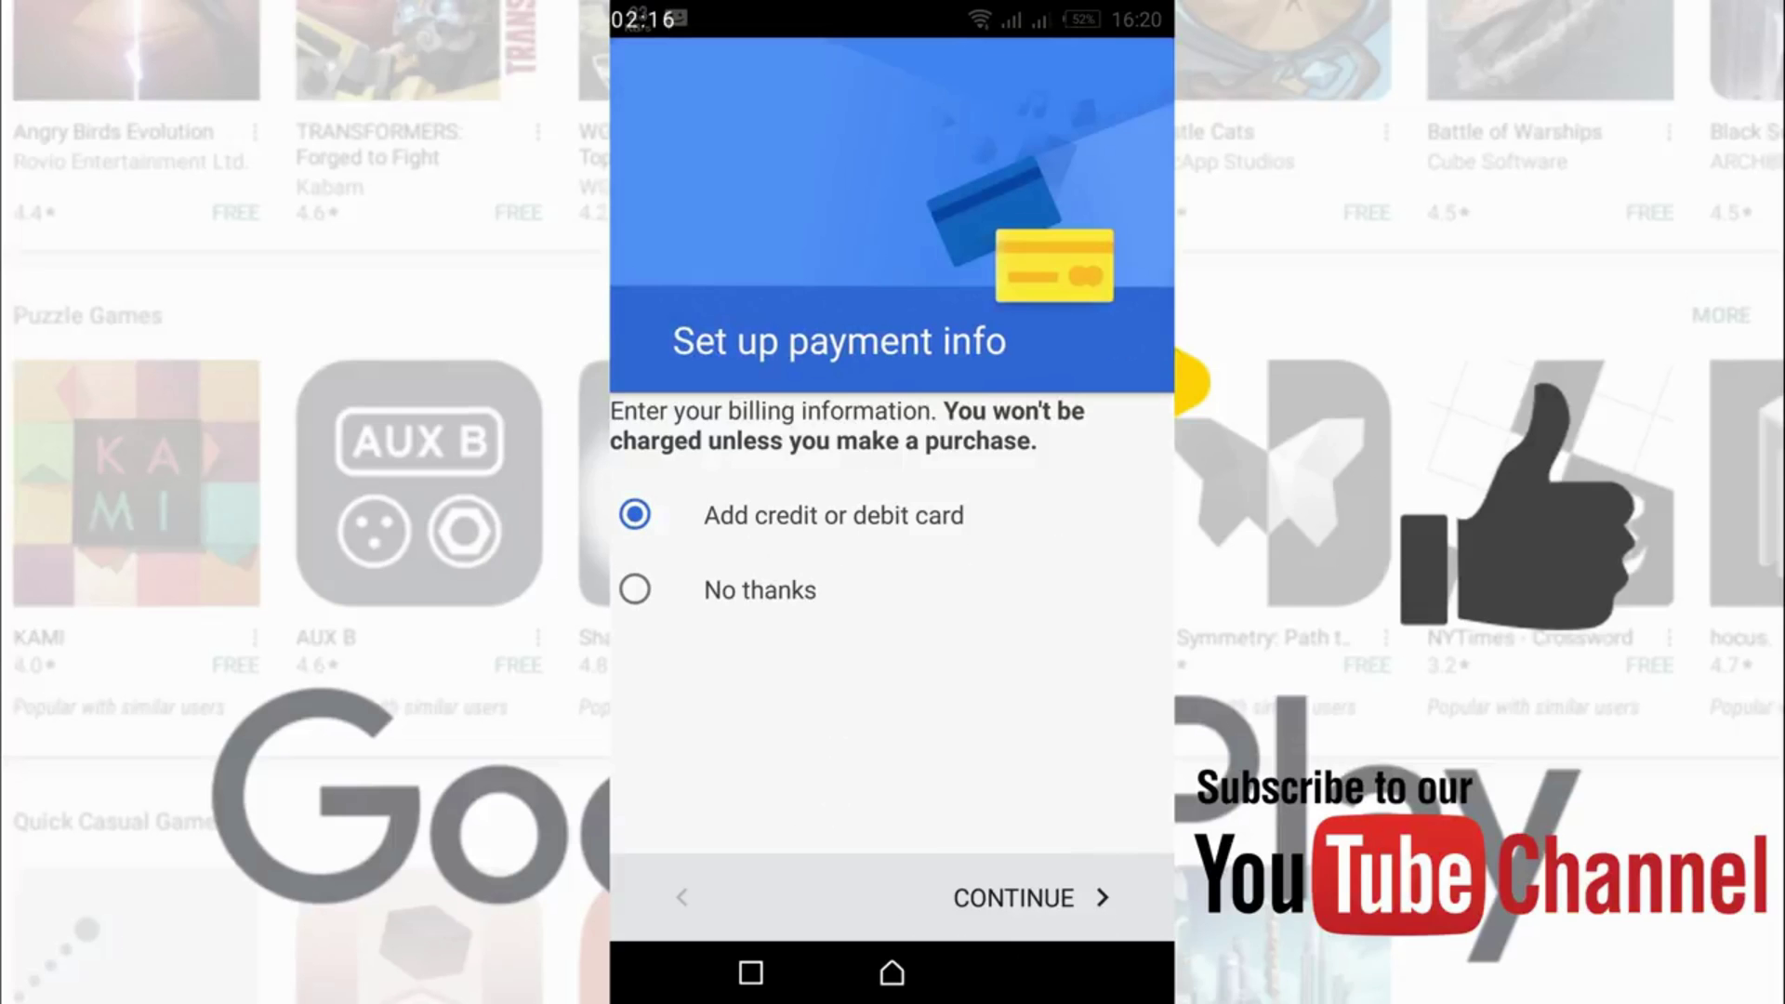
left_click(634, 590)
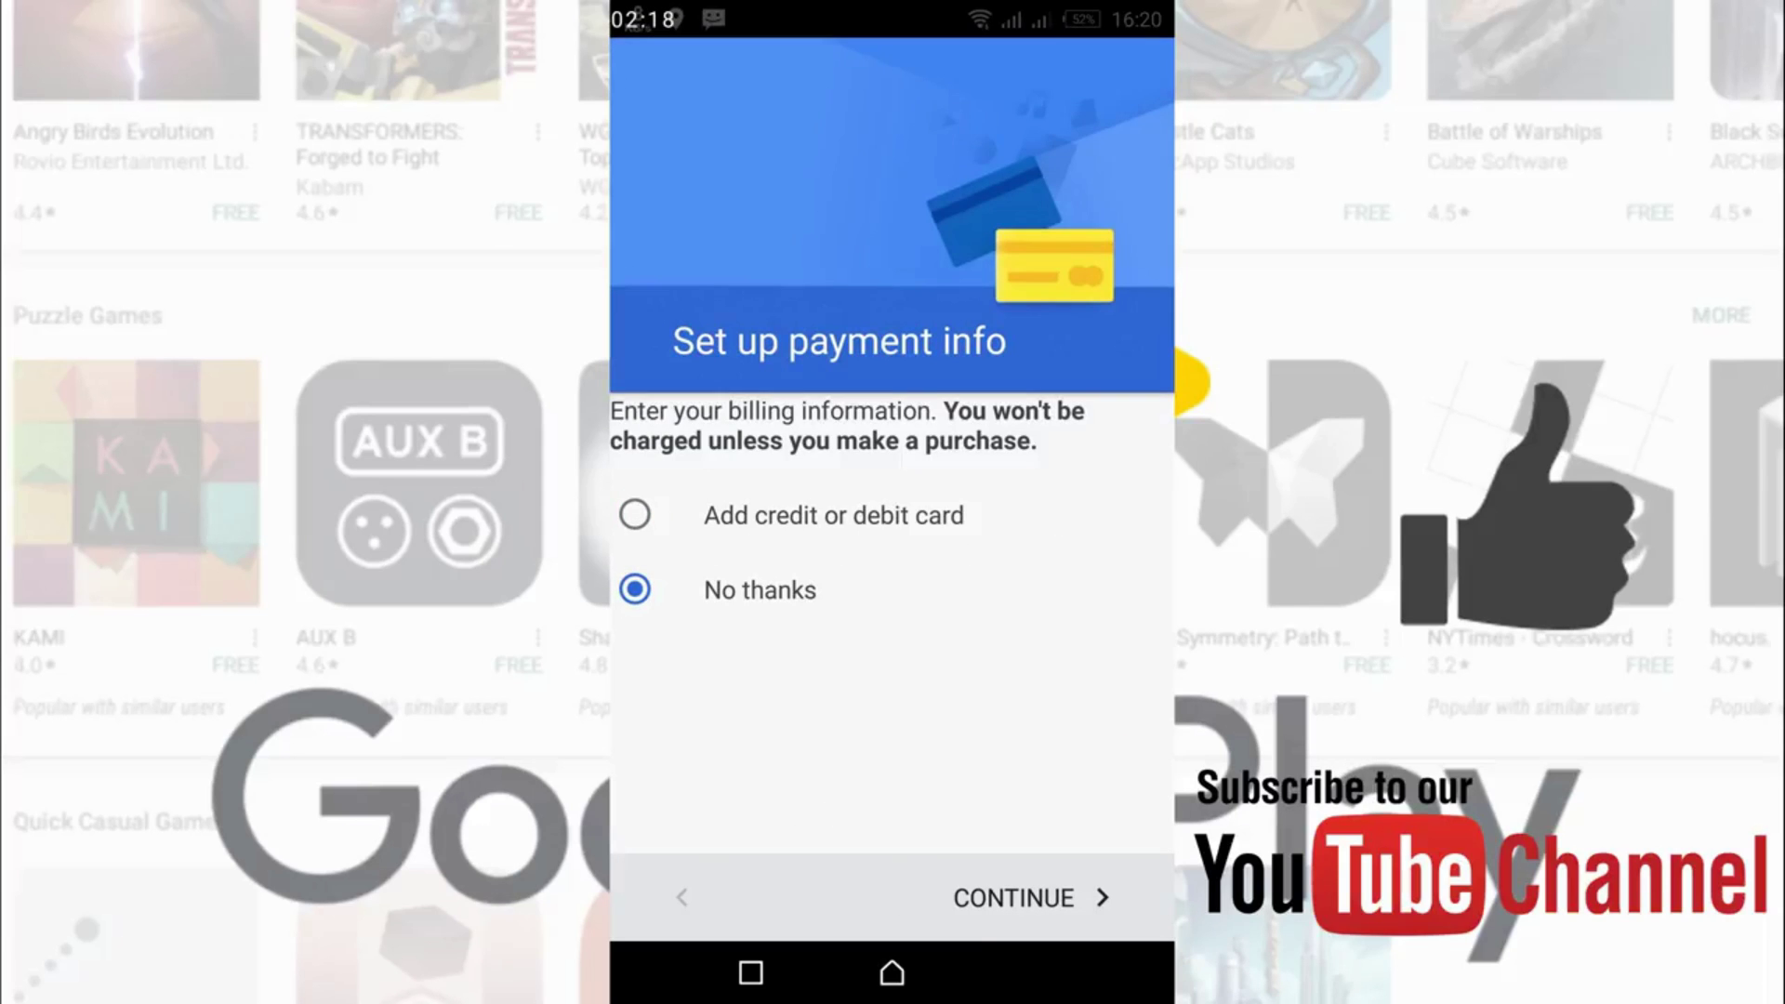
left_click(1015, 898)
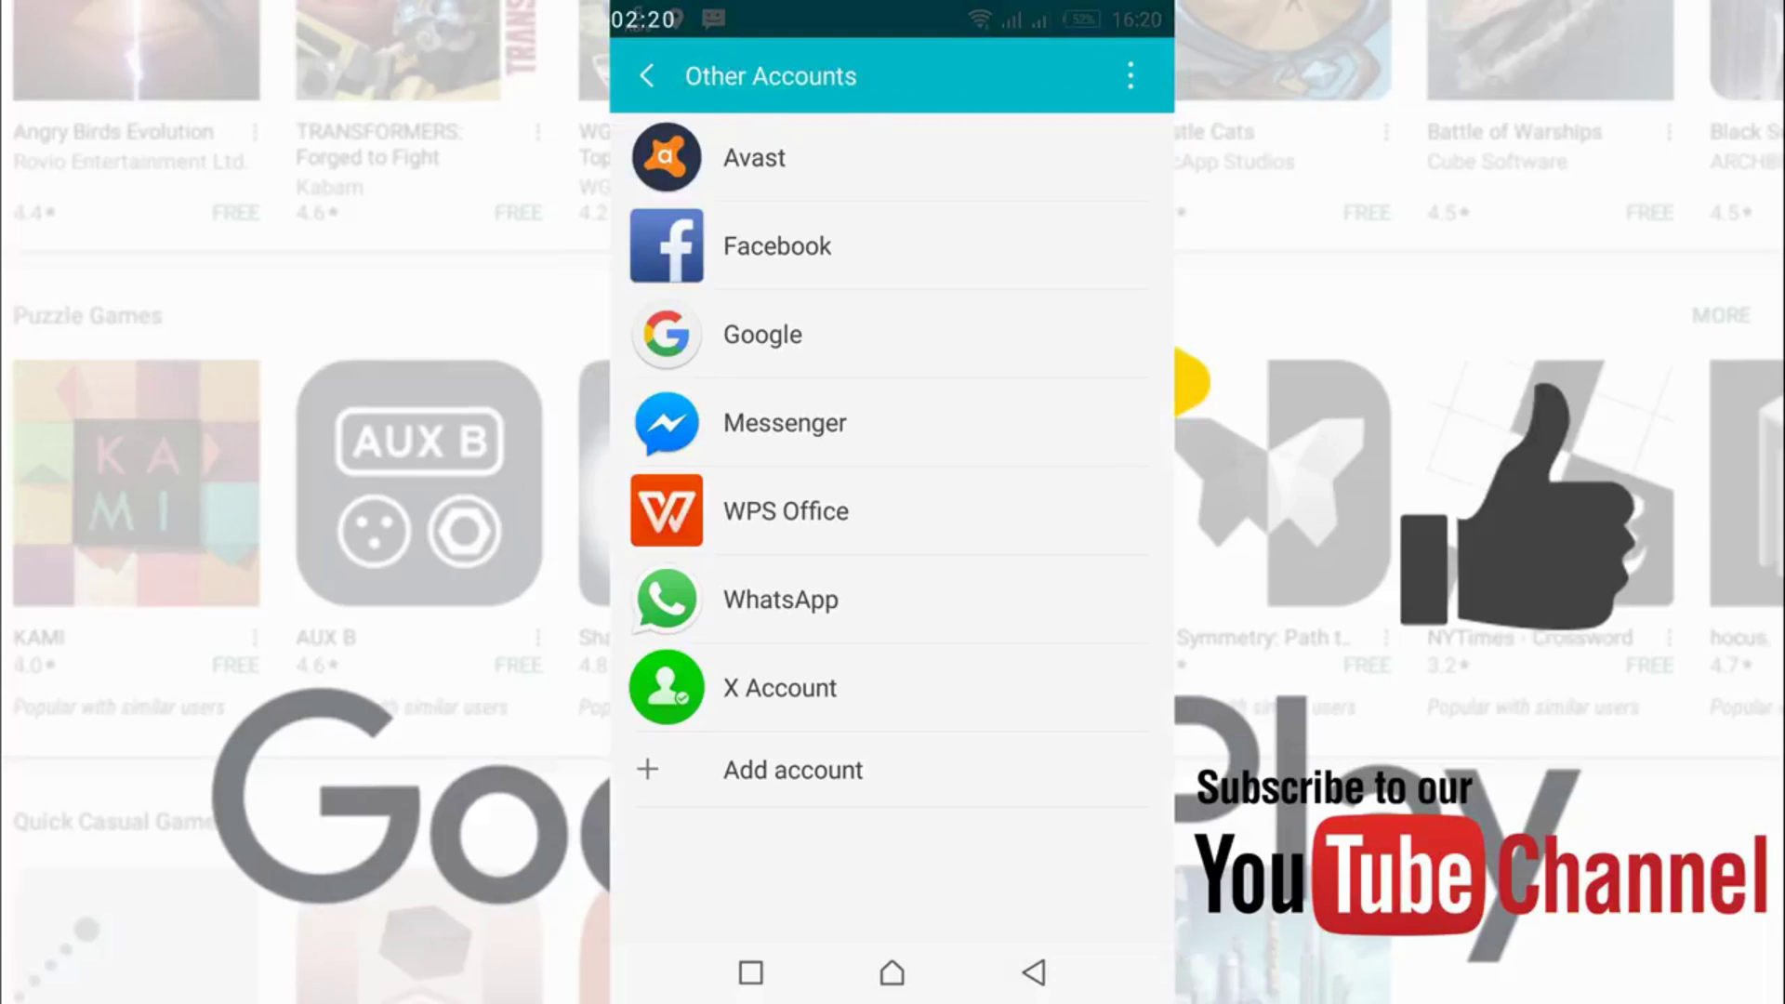
- Go to the home screen and bring up the recent apps overview
left_click(892, 974)
left_click(751, 973)
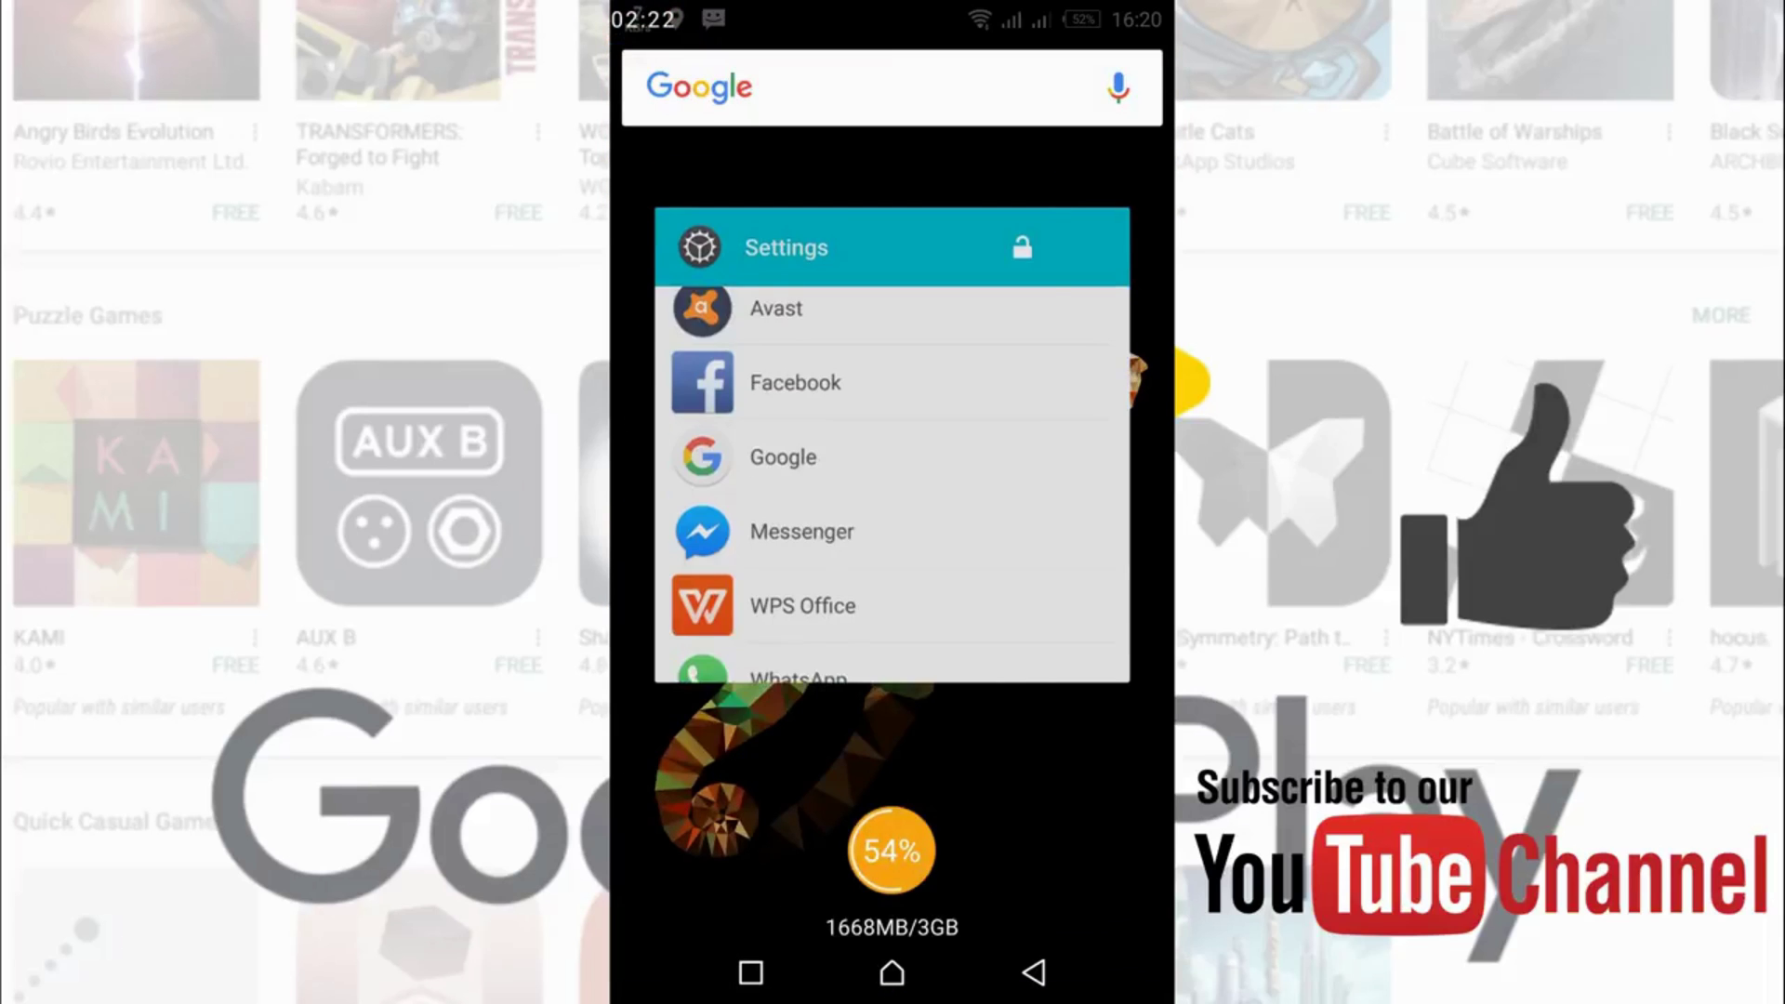